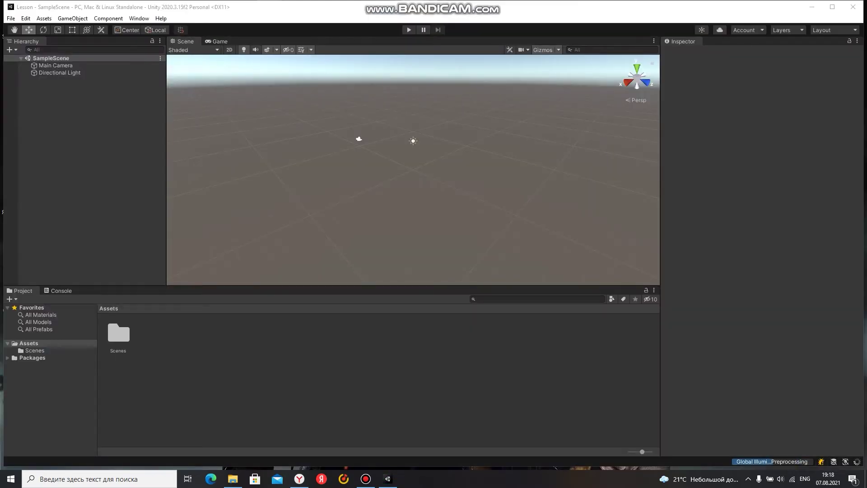
Maximize Unity and create a new C# script named 'Script' in the Assets folder.
{"action": "left_click", "coordinate": [832, 7]}
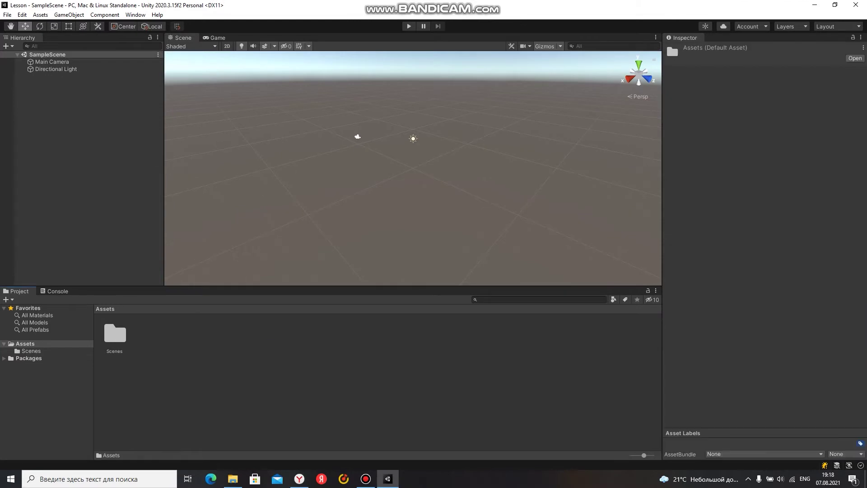
{"action": "right_click", "coordinate": [145, 336]}
{"action": "mouse_move", "coordinate": [167, 99]}
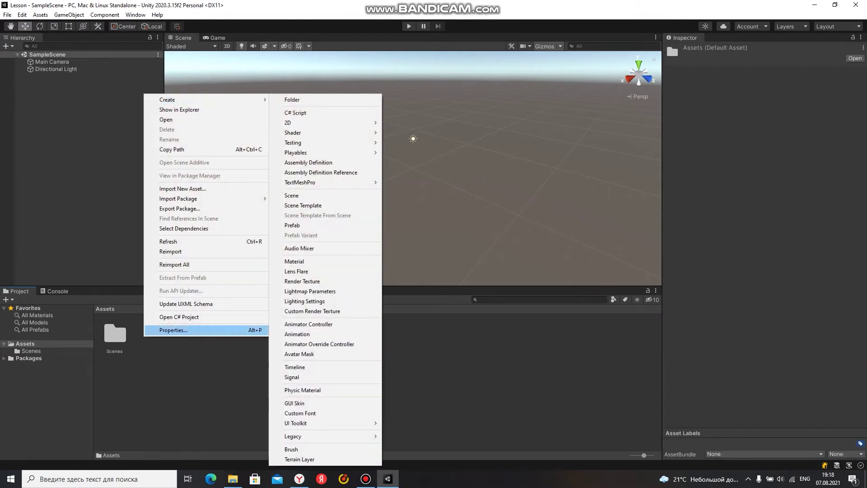
{"action": "left_click", "coordinate": [174, 330]}
{"action": "right_click", "coordinate": [159, 351]}
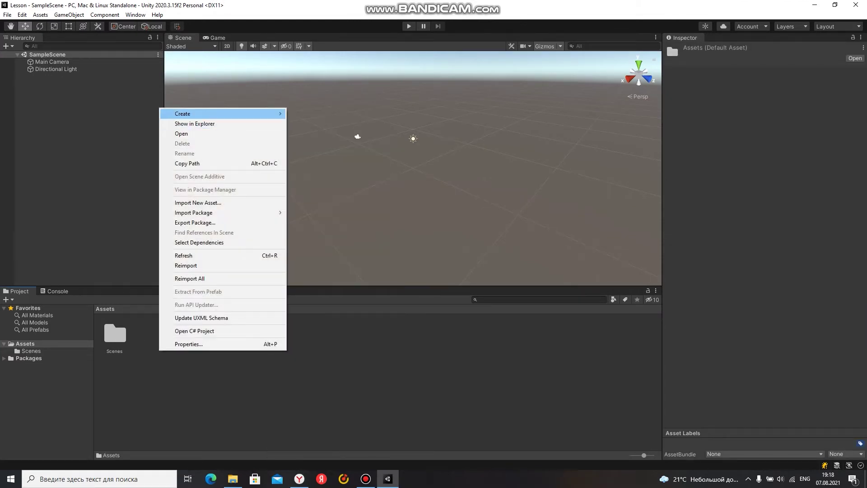
{"action": "mouse_move", "coordinate": [225, 113]}
{"action": "left_click", "coordinate": [302, 126]}
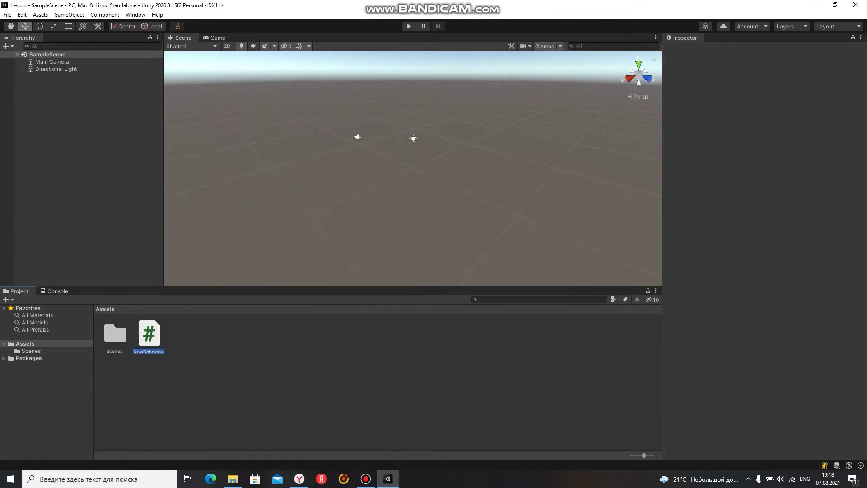
{"action": "type", "text": "Scri"}
{"action": "type", "text": "pt"}
{"action": "key", "text": "Return"}
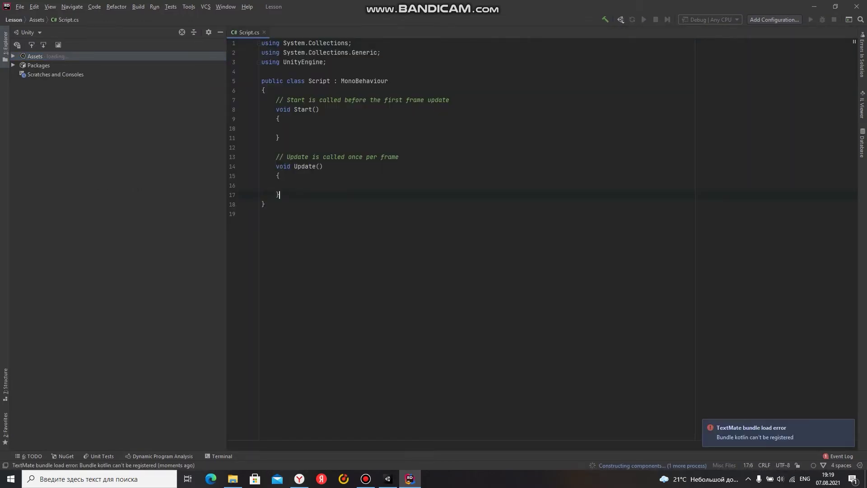
Delete the default Start and Update methods from the Script class.
{"action": "left_click", "coordinate": [276, 100], "text": "shift"}
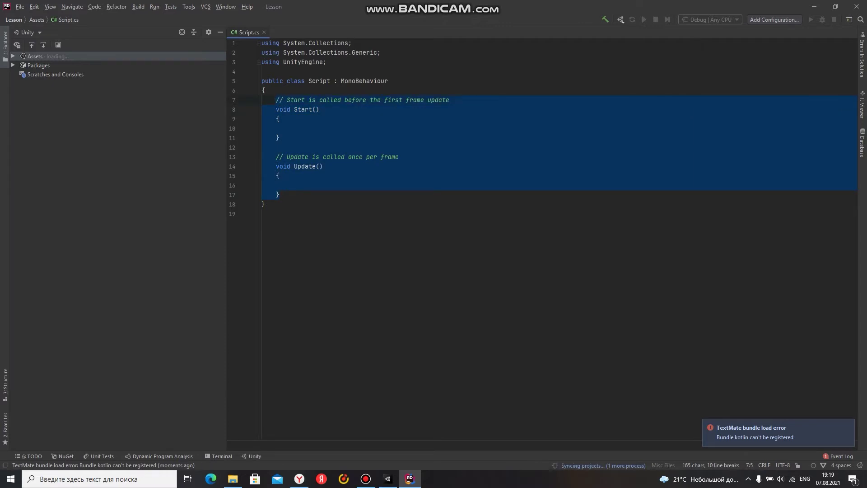
{"action": "key", "text": "shift+Up"}
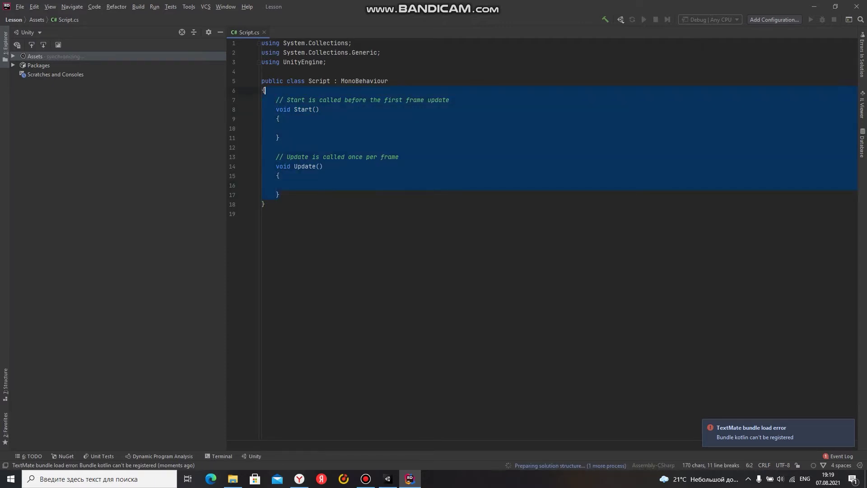
{"action": "key", "text": "Return"}
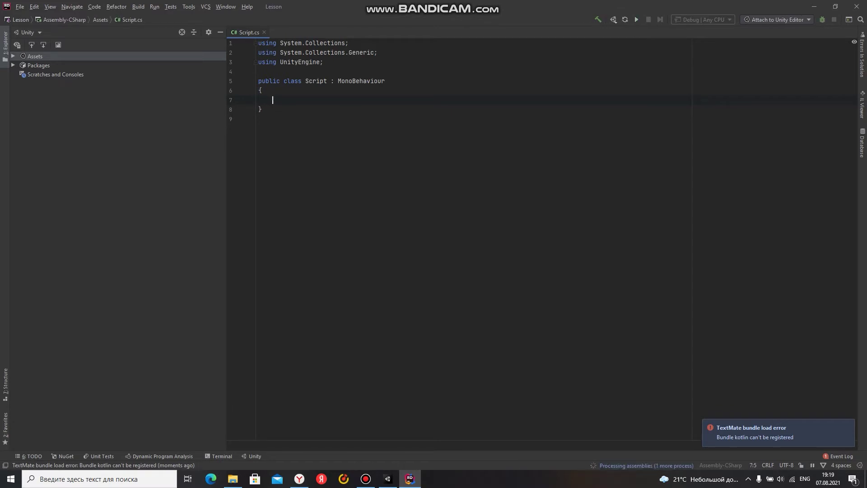
Add 'using UnityEngine.Android;' below the 'using UnityEngine;' line.
{"action": "left_click", "coordinate": [323, 62]}
{"action": "key", "text": "Return"}
{"action": "type", "text": "usin"}
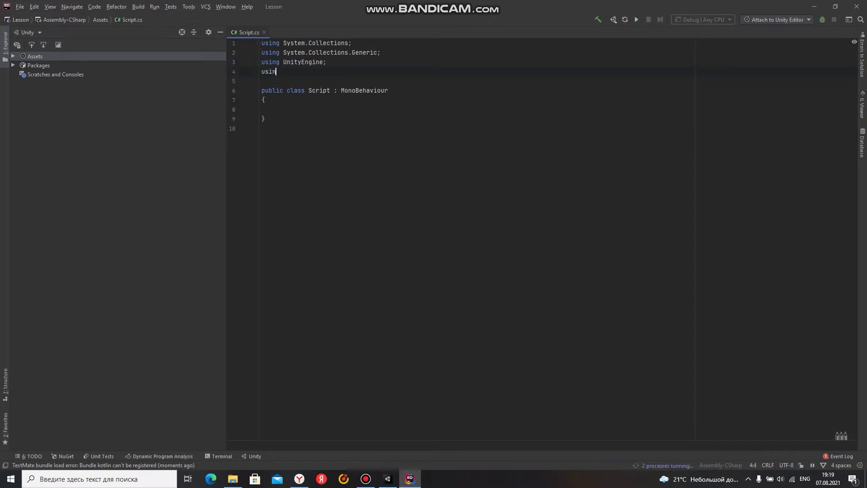
{"action": "type", "text": "g Unity"}
{"action": "type", "text": "Engine."}
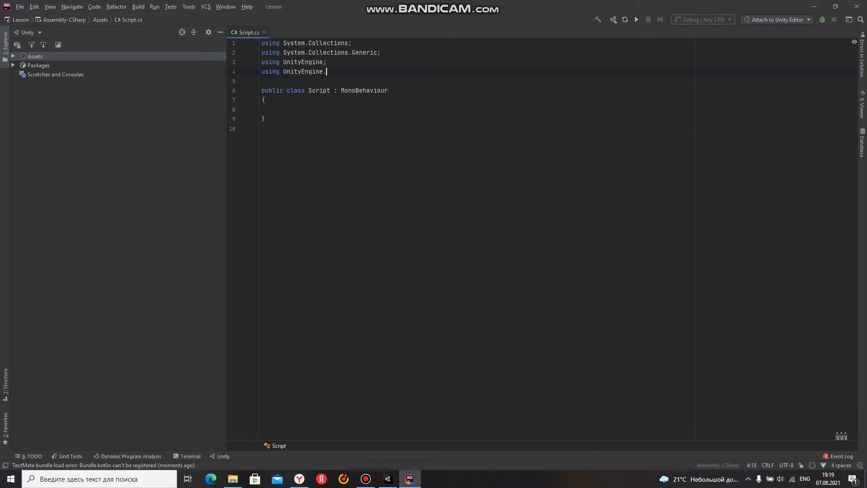
{"action": "type", "text": "And"}
{"action": "key", "text": "Return"}
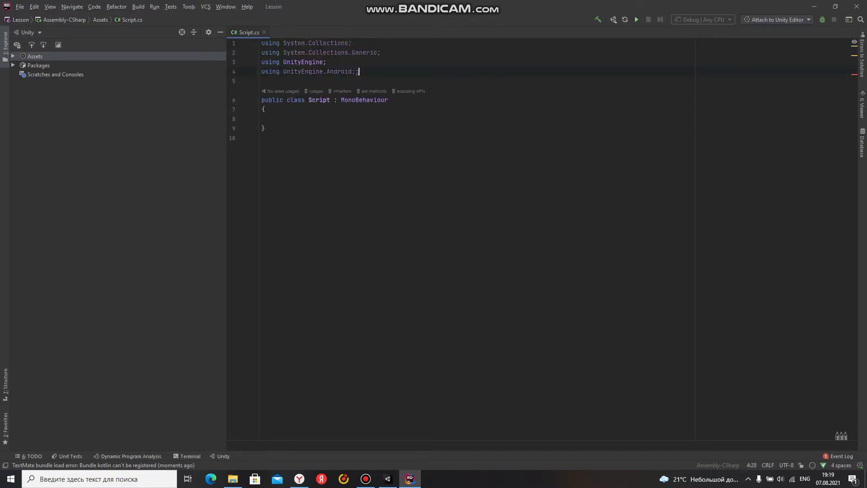
{"action": "key", "text": "BackSpace"}
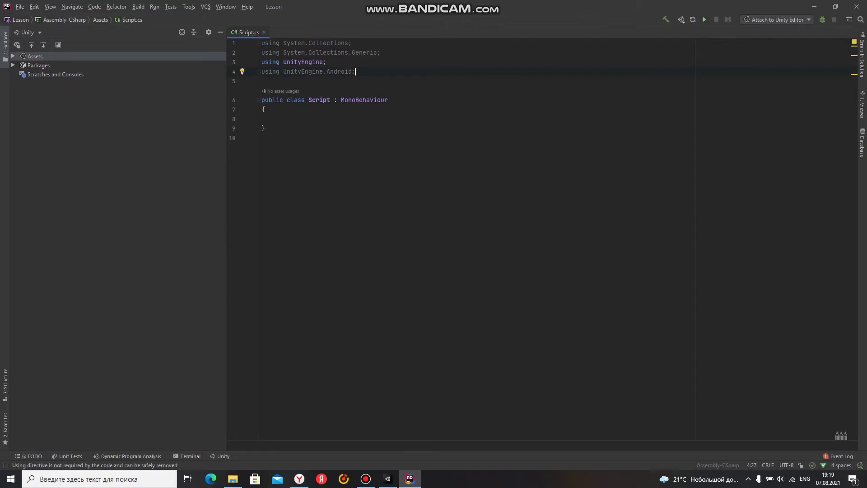
{"action": "left_click", "coordinate": [276, 118]}
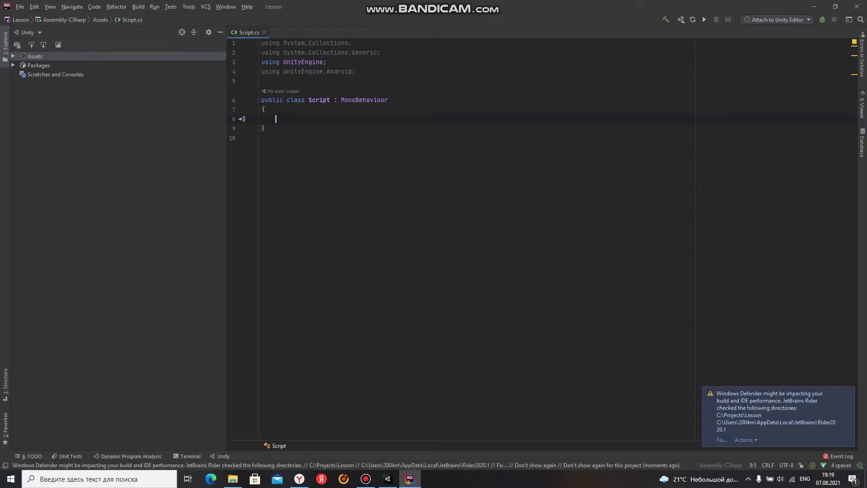
Add a void Request() method containing if (!Permission.HasUserAuthorizedPermission()).
{"action": "type", "text": "void "}
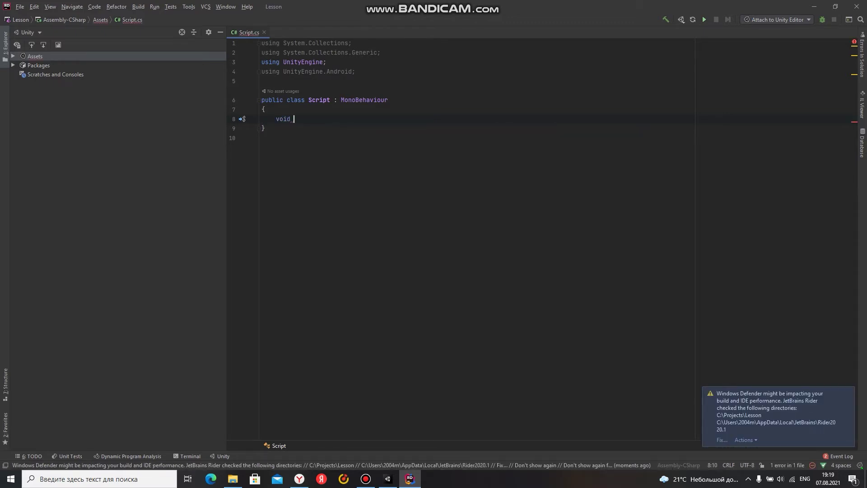
{"action": "type", "text": "Req"}
{"action": "type", "text": "uest"}
{"action": "type", "text": "(){"}
{"action": "key", "text": "Return"}
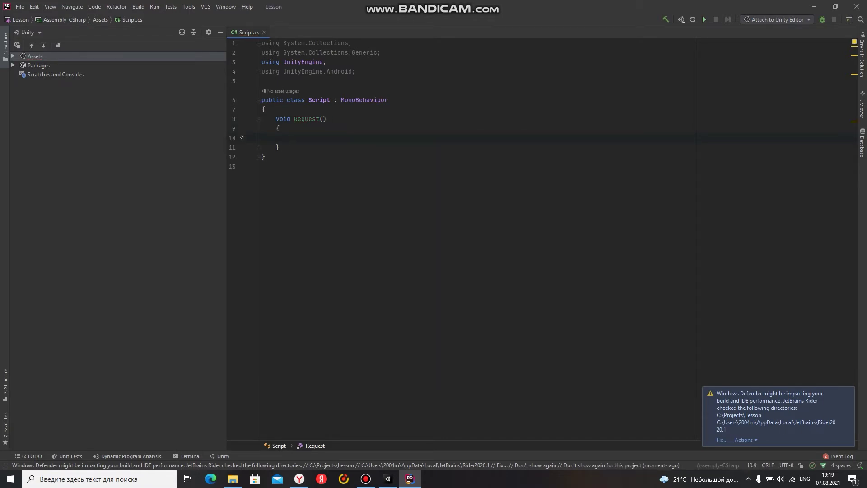
{"action": "type", "text": "if ("}
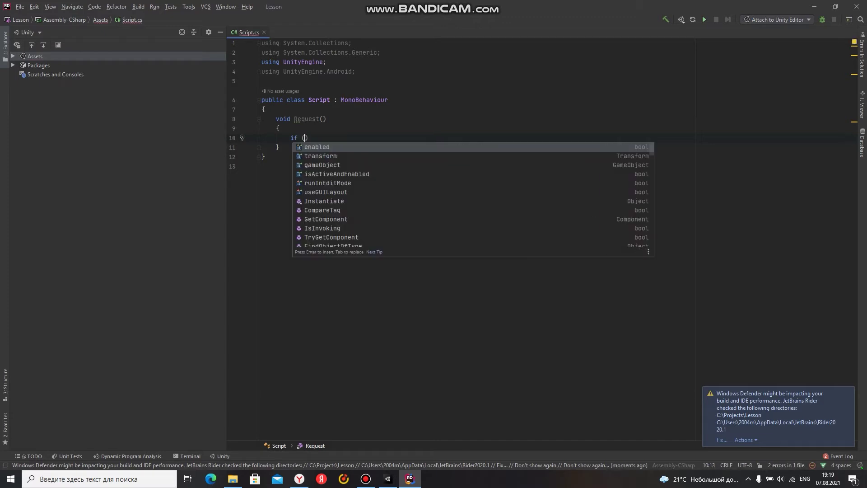
{"action": "type", "text": "!"}
{"action": "type", "text": "Per"}
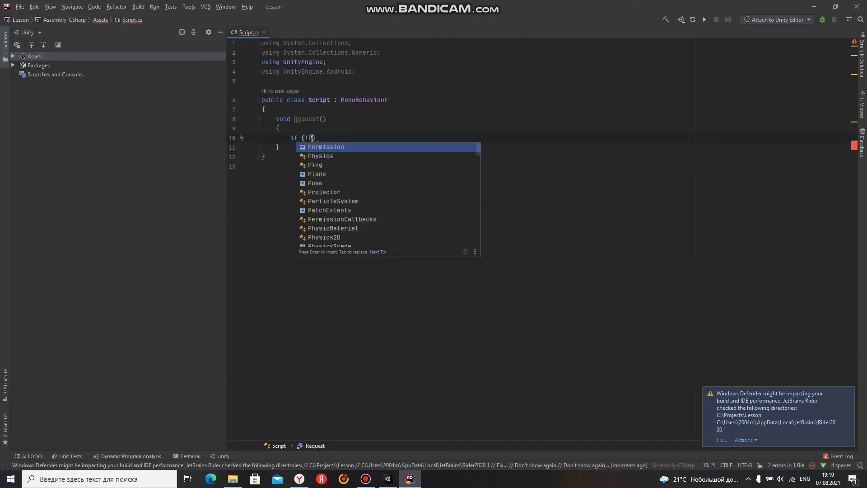
{"action": "key", "text": "Return"}
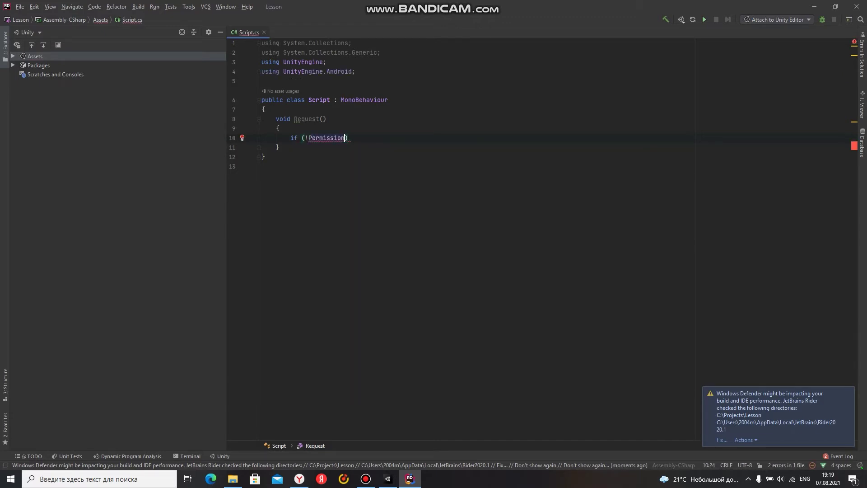
{"action": "type", "text": "."}
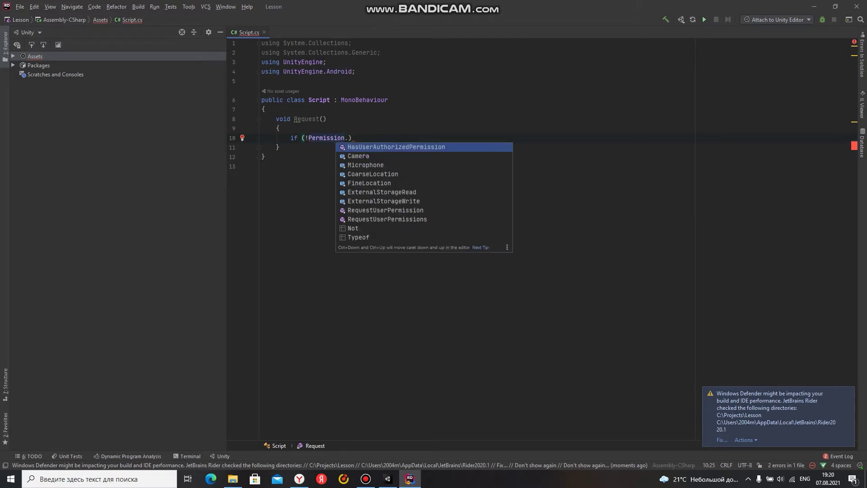
{"action": "key", "text": "Return"}
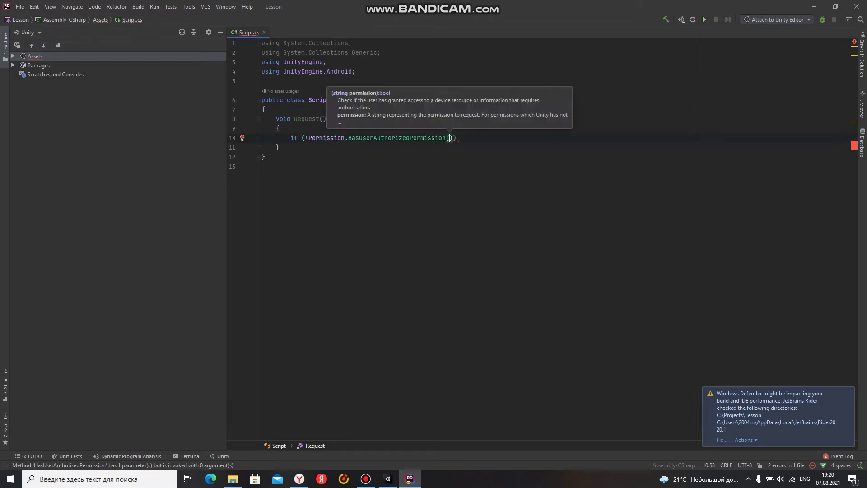
{"action": "key", "text": "ctrl+w"}
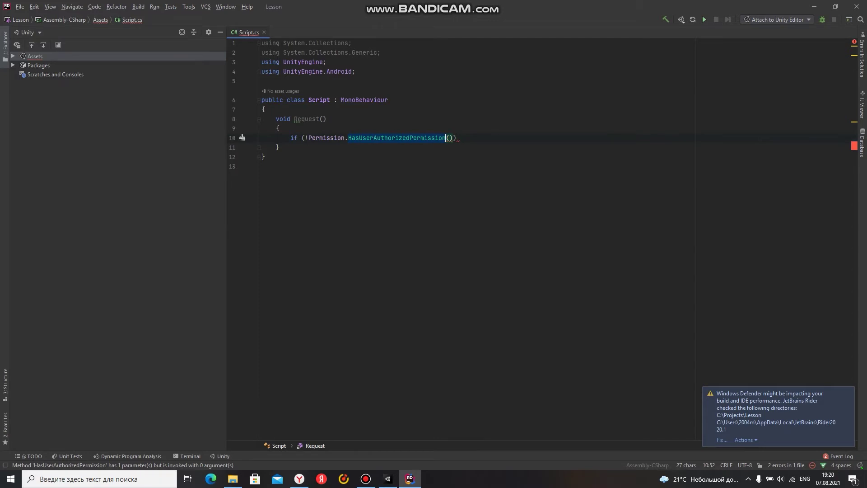
Place the caret inside the still-empty HasUserAuthorizedPermission argument parentheses.
{"action": "left_click", "coordinate": [280, 147]}
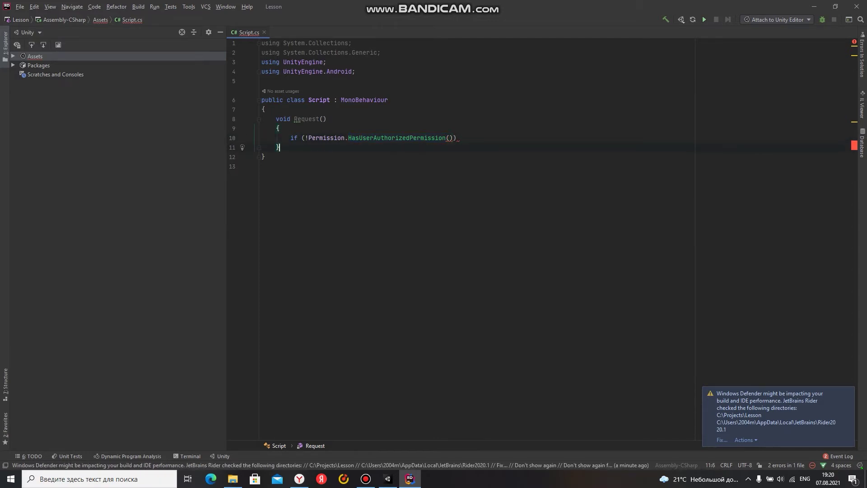
{"action": "left_click", "coordinate": [308, 138]}
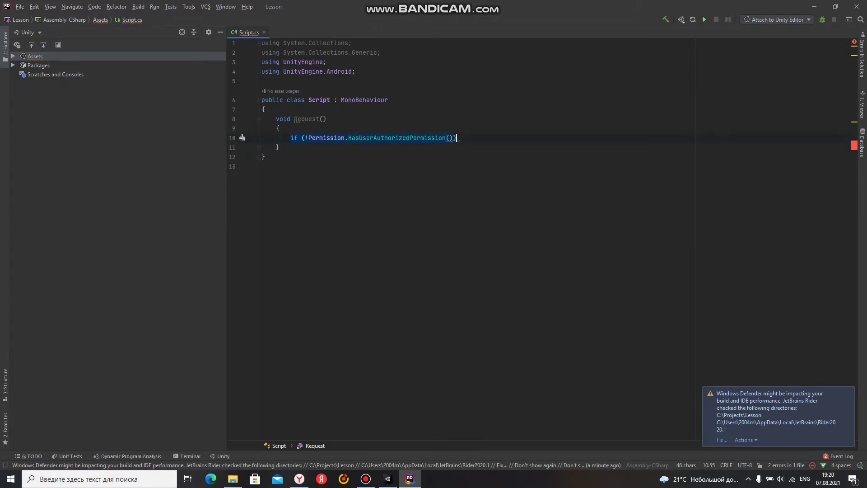
{"action": "left_click", "coordinate": [410, 138]}
{"action": "left_click", "coordinate": [457, 138]}
{"action": "left_click", "coordinate": [449, 138]}
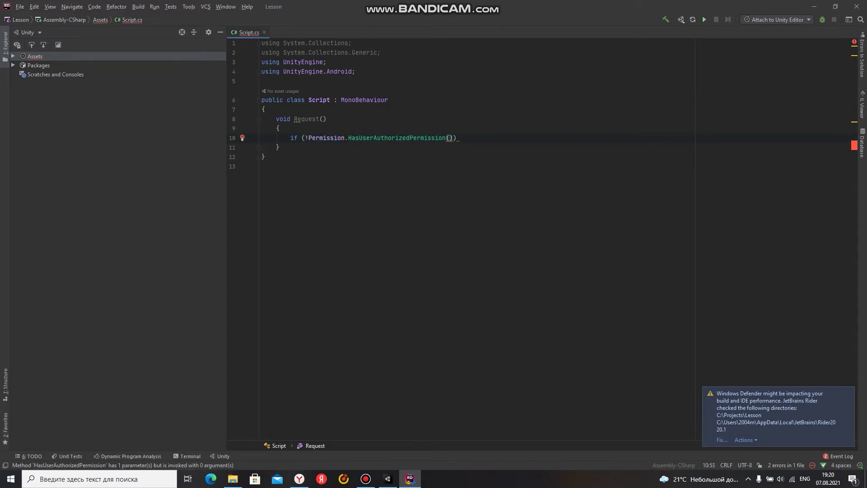
{"action": "type", "text": "w"}
{"action": "key", "text": "BackSpace"}
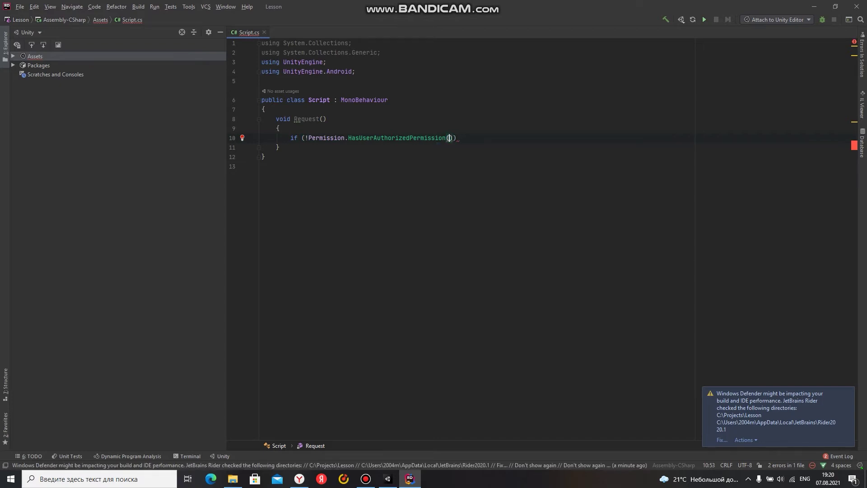
{"action": "mouse_move", "coordinate": [450, 138]}
Jump to the Permission declaration with F12 and select the ExternalStorageRead constant.
{"action": "left_click", "coordinate": [331, 138]}
{"action": "key", "text": "F12"}
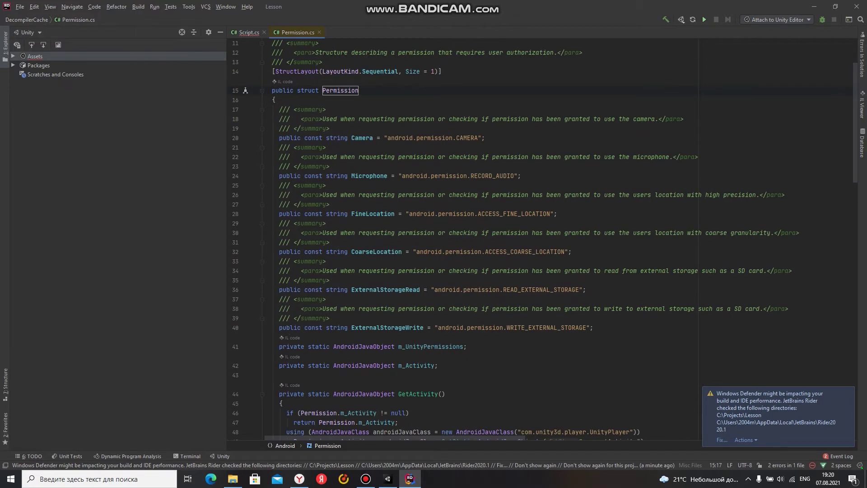
{"action": "mouse_move", "coordinate": [373, 214]}
{"action": "mouse_move", "coordinate": [376, 251]}
{"action": "double_click", "coordinate": [385, 289]}
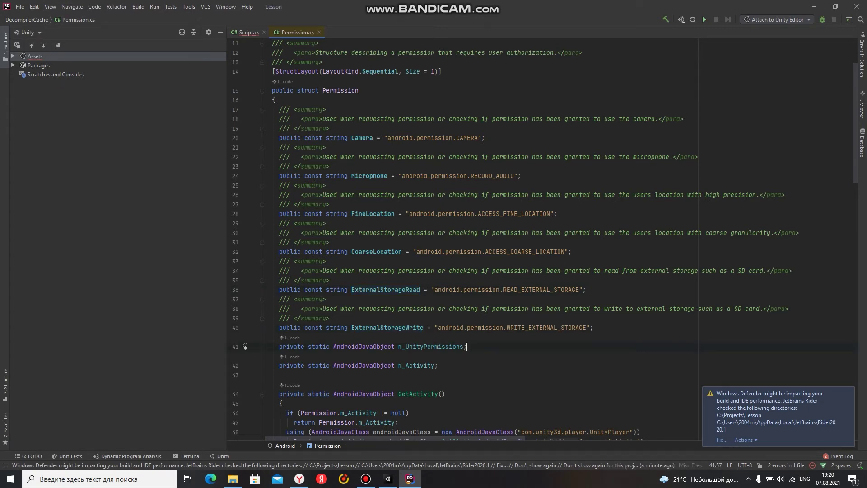
Look over the ExternalStorageRead and ExternalStorageWrite constants, then return to Script.cs.
{"action": "left_click", "coordinate": [420, 289]}
{"action": "left_click", "coordinate": [424, 327]}
{"action": "left_click", "coordinate": [248, 32]}
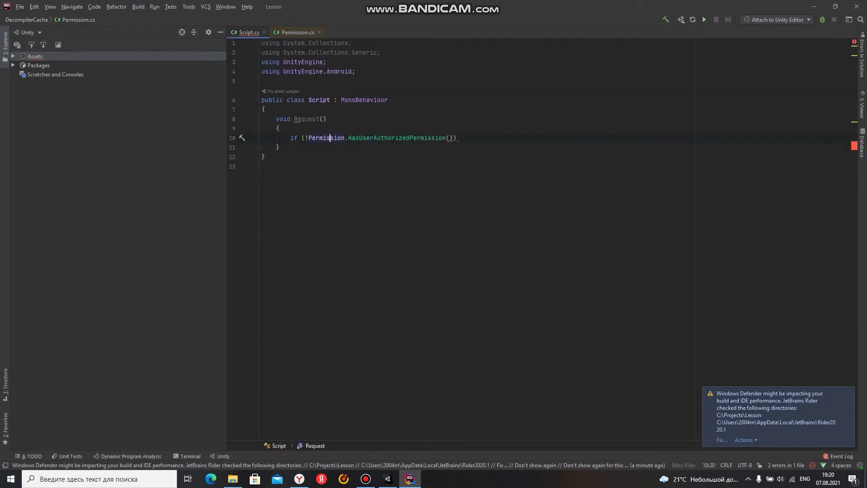
Pass Permission.ExternalStorageRead to HasUserAuthorizedPermission and add an empty brace block after it.
{"action": "left_click", "coordinate": [448, 138]}
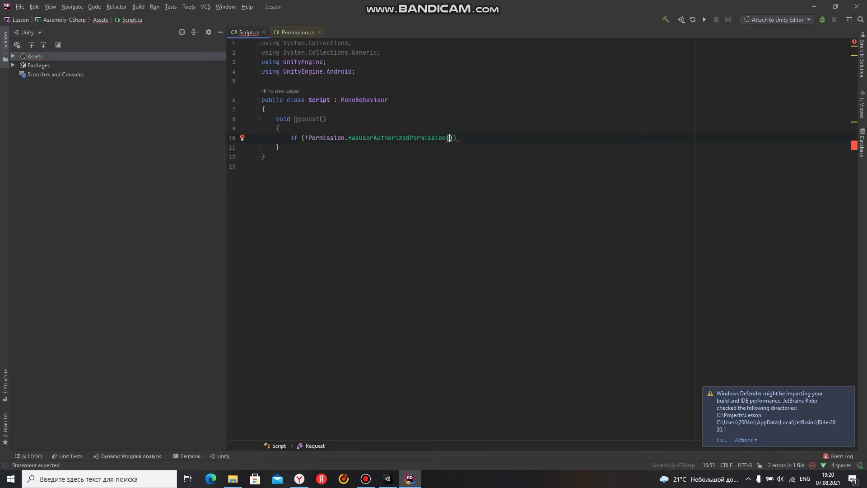
{"action": "type", "text": "Permission."}
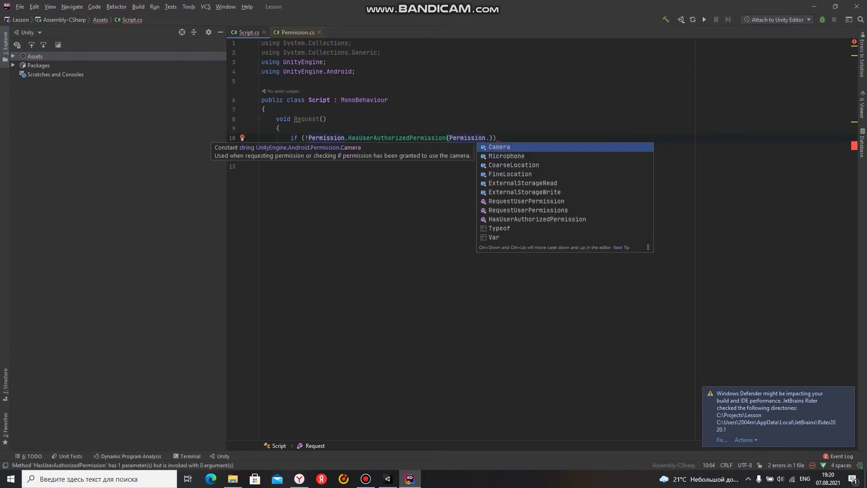
{"action": "key", "text": "Down"}
{"action": "key", "text": "Down"}
{"action": "key", "text": "Up"}
{"action": "key", "text": "Up"}
{"action": "key", "text": "Down"}
{"action": "key", "text": "Down"}
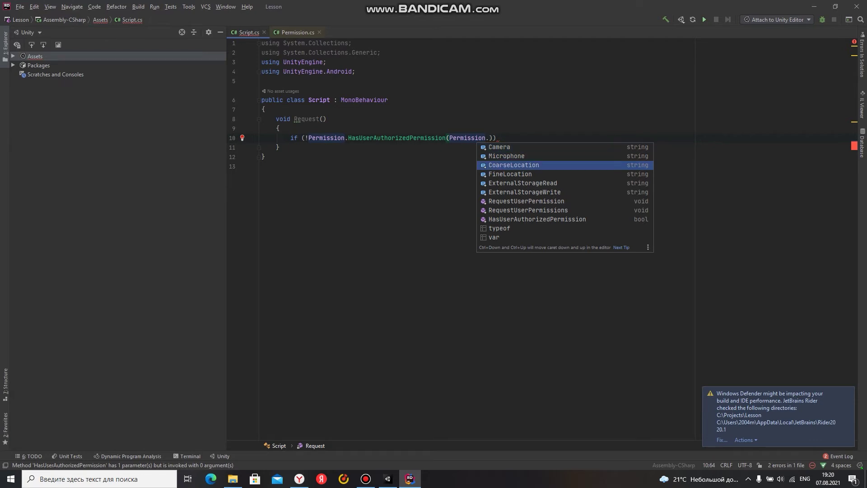
{"action": "key", "text": "Down"}
{"action": "key", "text": "Down"}
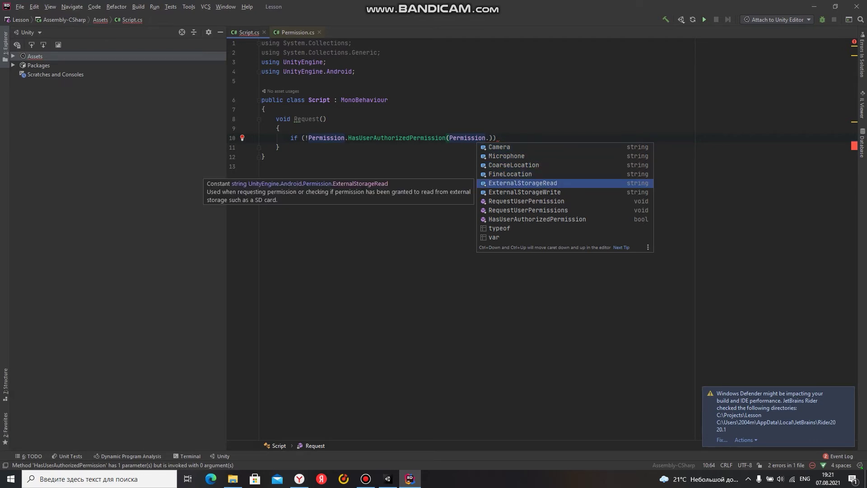
{"action": "key", "text": "Return"}
{"action": "key", "text": "End"}
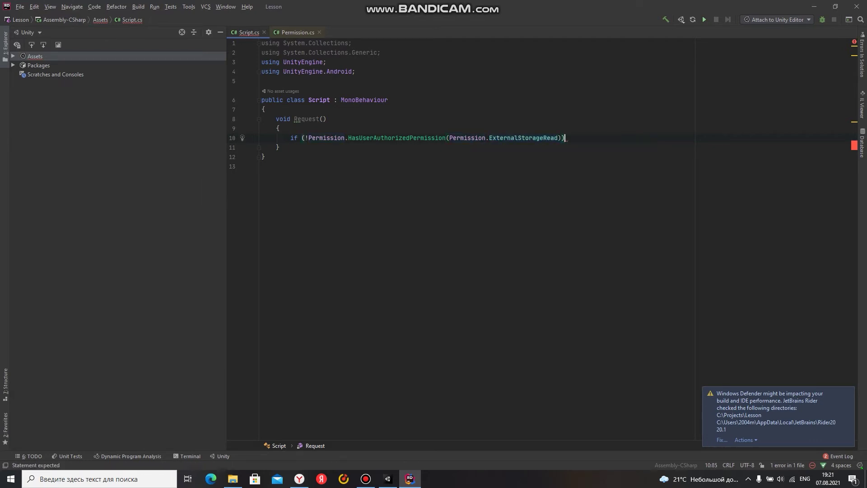
{"action": "type", "text": "{"}
{"action": "key", "text": "Return"}
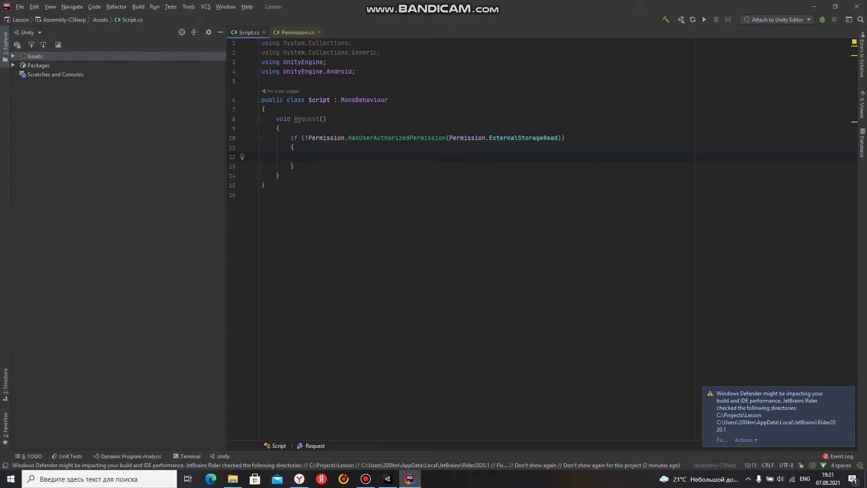
Add a Permission.RequestUserPermission() call inside the if block using autocomplete.
{"action": "type", "text": "Per"}
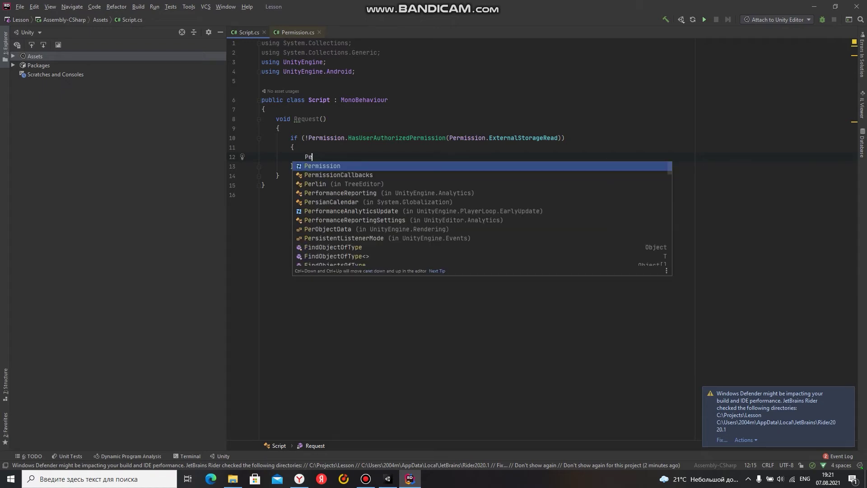
{"action": "key", "text": "Return"}
{"action": "type", "text": "."}
{"action": "key", "text": "BackSpace"}
{"action": "type", "text": "."}
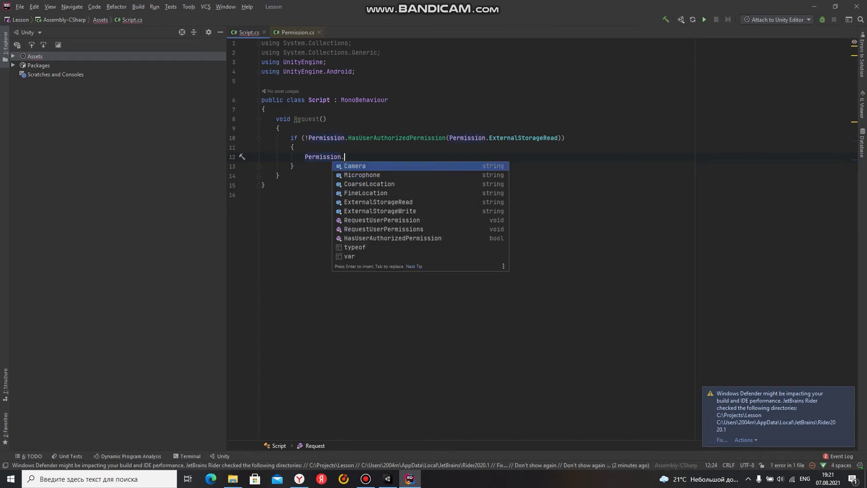
{"action": "key", "text": "Down"}
{"action": "key", "text": "Down"}
{"action": "key", "text": "Down"}
{"action": "key", "text": "Down"}
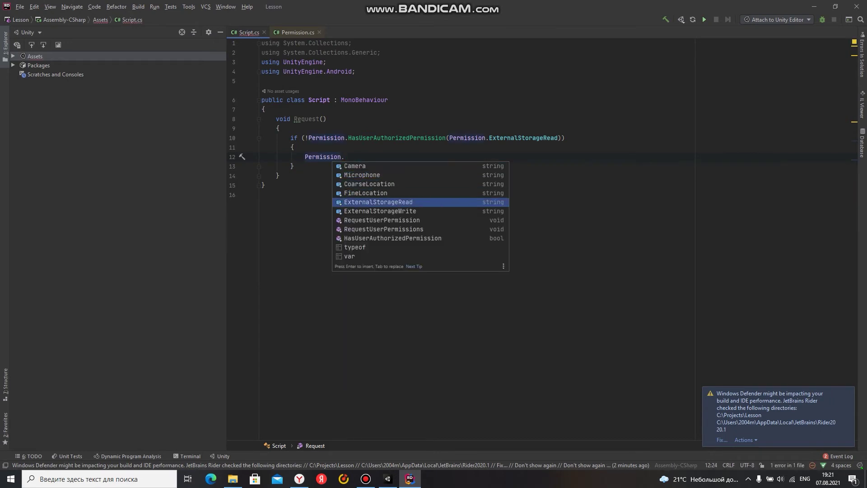
{"action": "key", "text": "Down"}
{"action": "key", "text": "Down"}
{"action": "key", "text": "Escape"}
{"action": "type", "text": "R"}
{"action": "key", "text": "Return"}
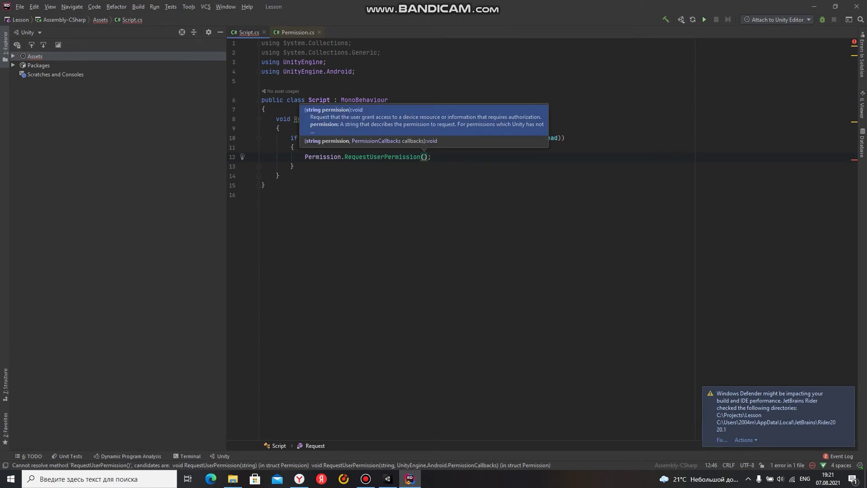
{"action": "key", "text": "Escape"}
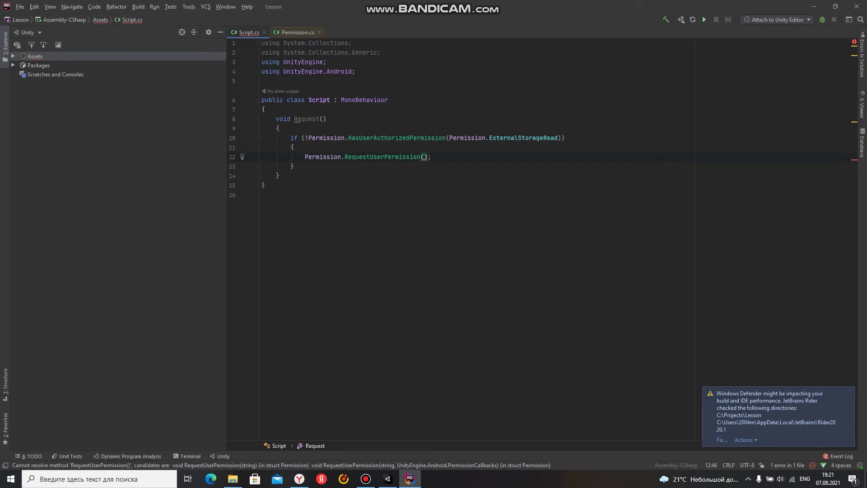
Fill the RequestUserPermission argument with Permission.ExternalStorageRead.
{"action": "key", "text": "ctrl+w"}
{"action": "key", "text": "ctrl+w"}
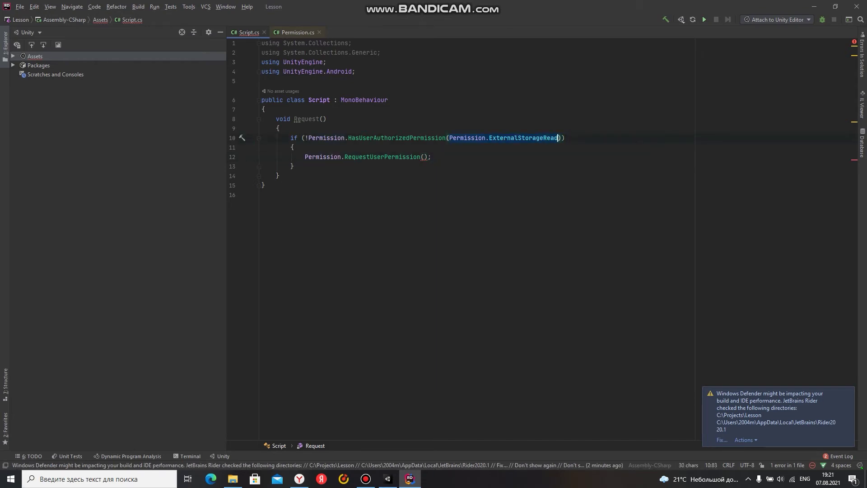
{"action": "left_click", "coordinate": [423, 156]}
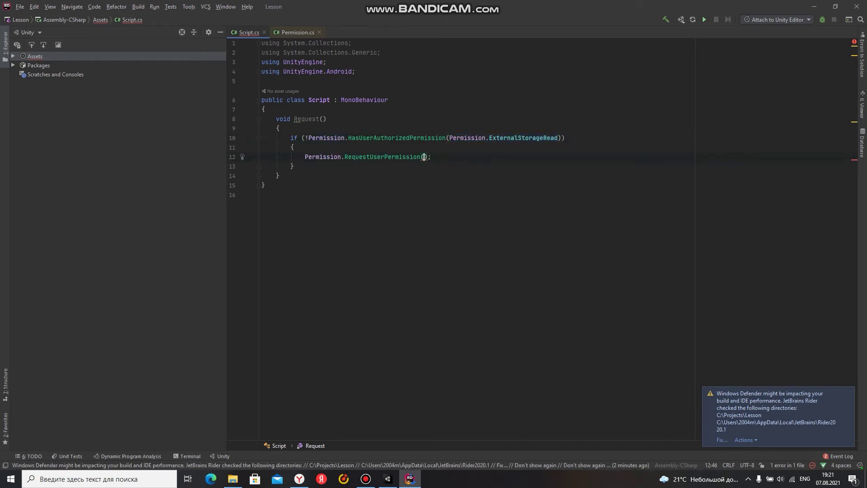
{"action": "type", "text": "P"}
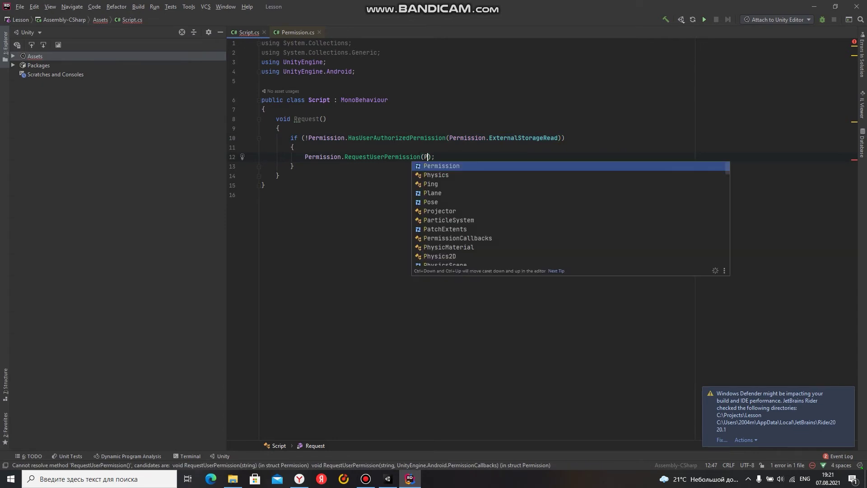
{"action": "type", "text": "e"}
{"action": "key", "text": "Return"}
{"action": "type", "text": ".E"}
{"action": "key", "text": "Return"}
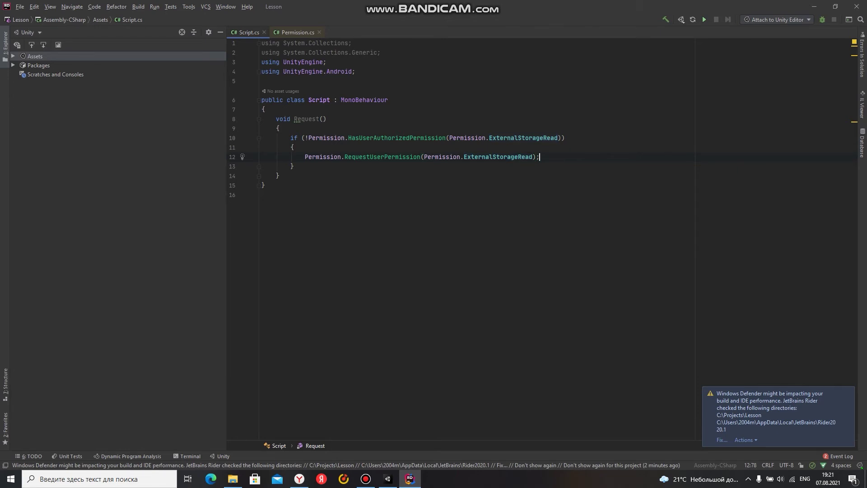
{"action": "mouse_move", "coordinate": [565, 138]}
{"action": "left_mouse_down"}
{"action": "mouse_move", "coordinate": [315, 138]}
{"action": "mouse_move", "coordinate": [539, 157]}
{"action": "left_mouse_up"}
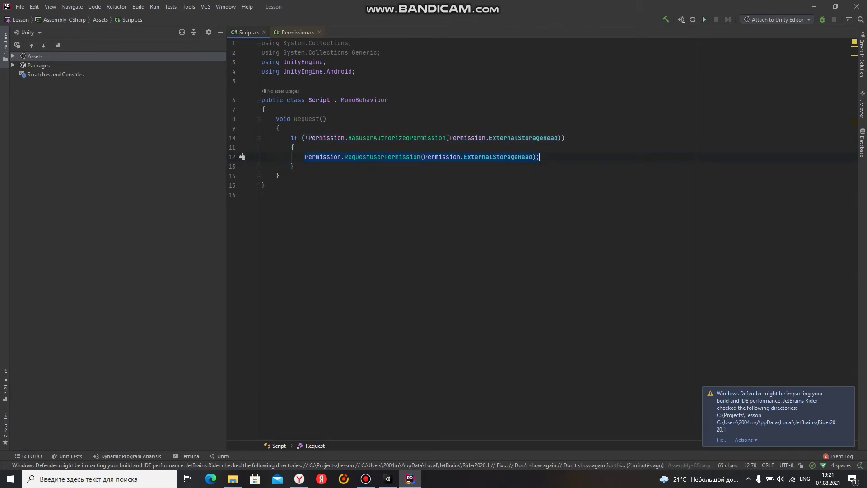
Add a private Awake() method below Request() whose body calls Request().
{"action": "key", "text": "Return"}
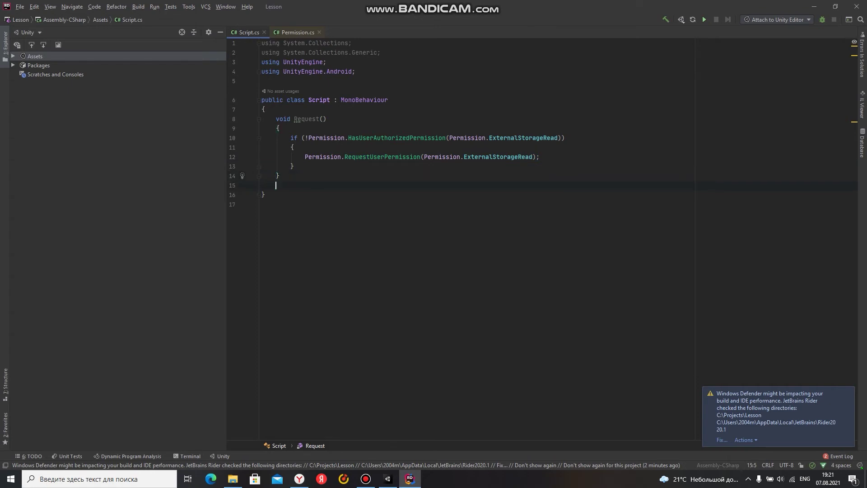
{"action": "type", "text": "void A"}
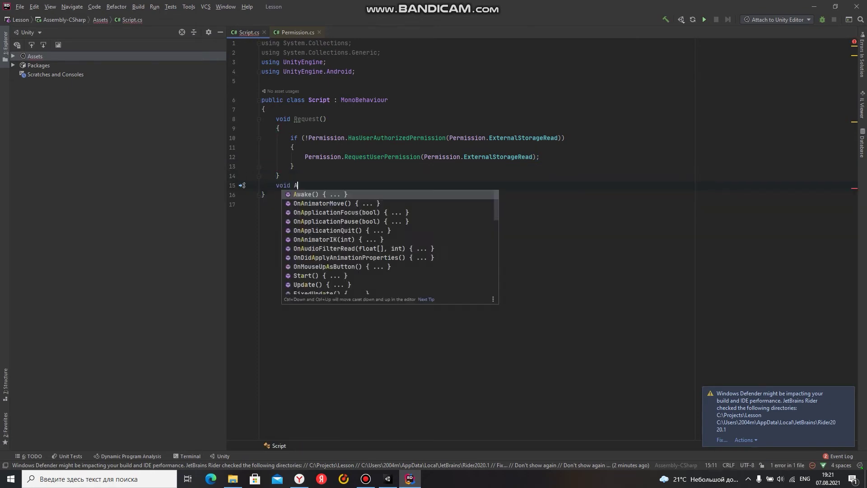
{"action": "type", "text": "wake"}
{"action": "key", "text": "Return"}
{"action": "key", "text": "BackSpace"}
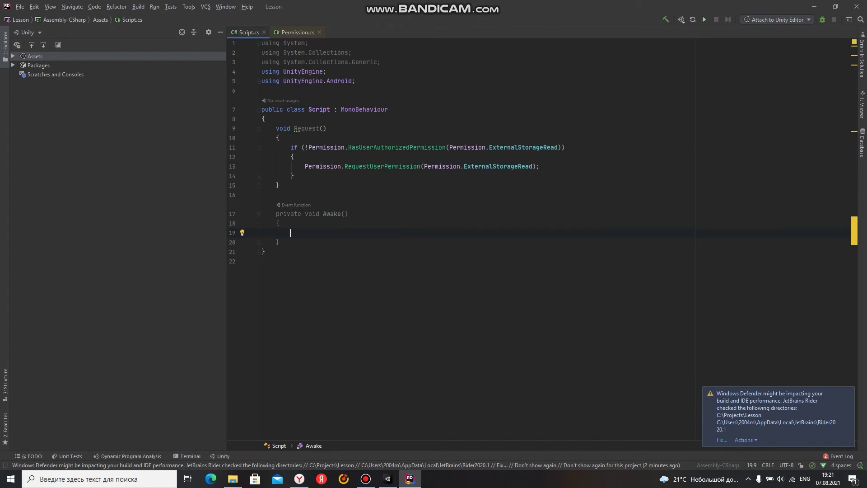
{"action": "key", "text": "ctrl+w"}
{"action": "key", "text": "ctrl+w"}
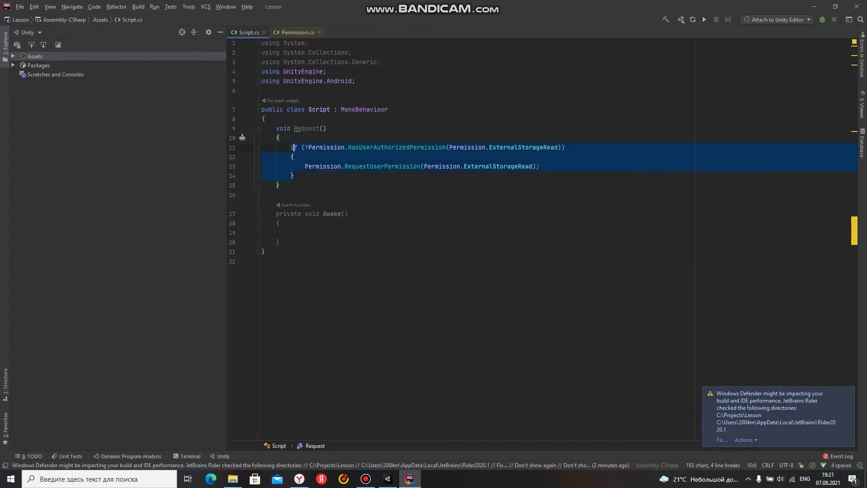
{"action": "left_click", "coordinate": [290, 232]}
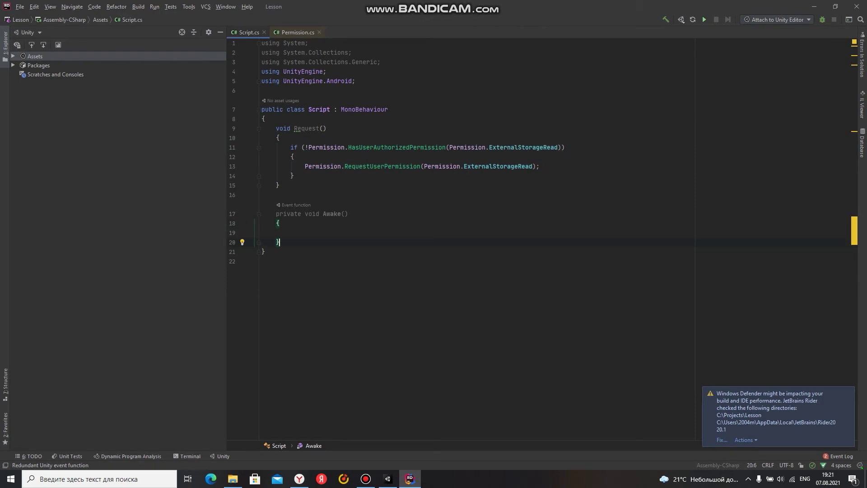
{"action": "type", "text": "Re"}
{"action": "key", "text": "Return"}
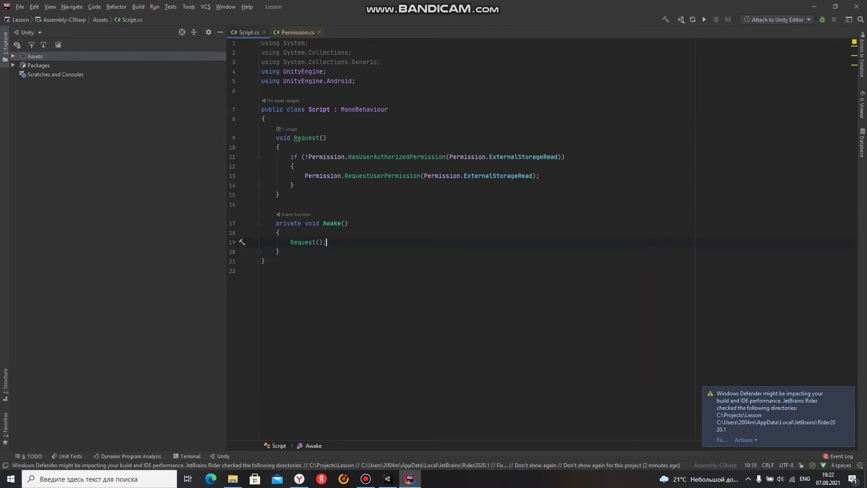
Review the Request and Awake methods, then bring the Unity Editor to the front.
{"action": "key", "text": "Down"}
{"action": "key", "text": "Down"}
{"action": "key", "text": "Down"}
{"action": "left_click", "coordinate": [264, 261]}
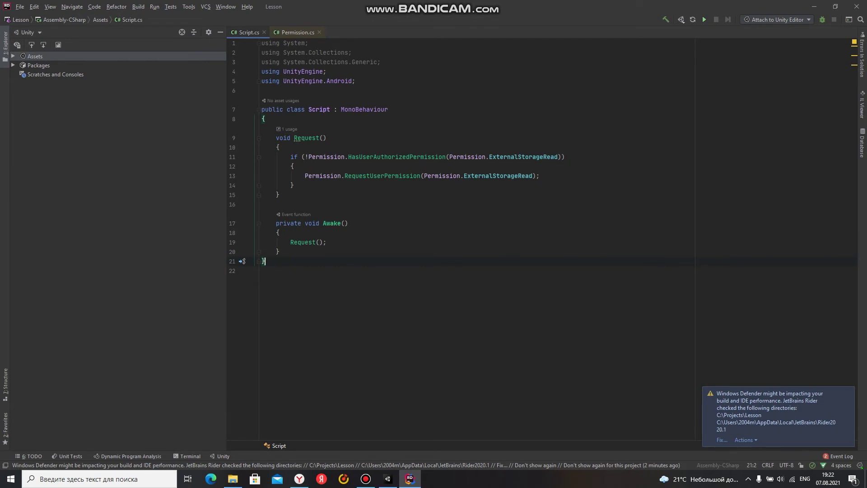
{"action": "left_click_drag", "start_coordinate": [326, 242], "coordinate": [278, 138]}
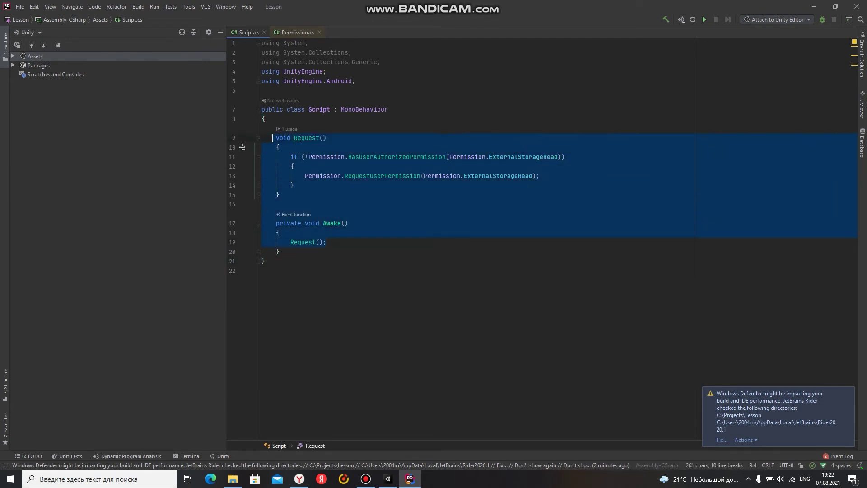
{"action": "left_click", "coordinate": [326, 242]}
{"action": "left_click", "coordinate": [262, 270]}
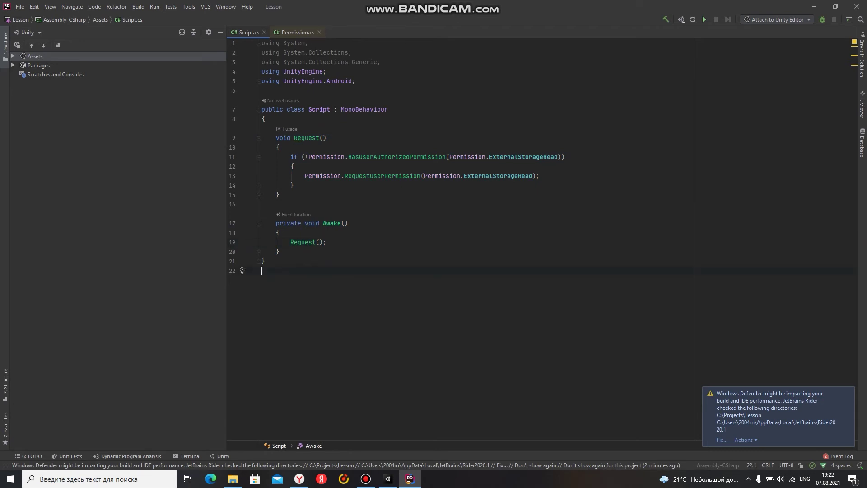
{"action": "left_click", "coordinate": [387, 479]}
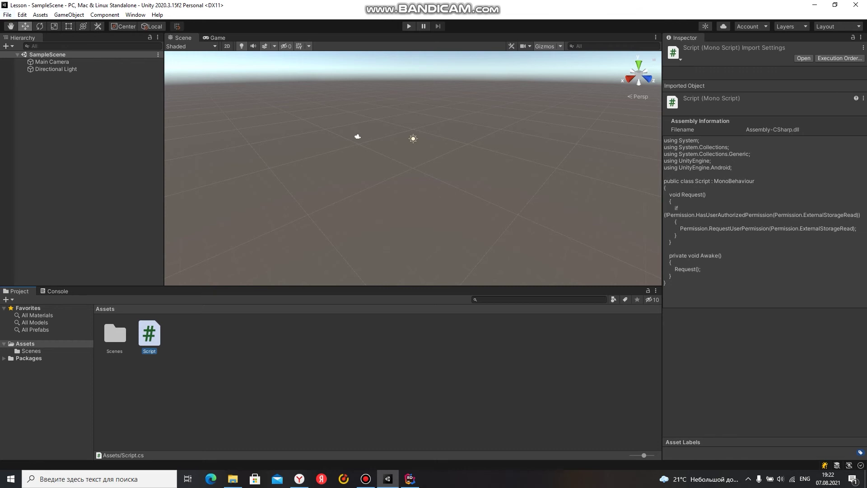
Open Project Settings from the Edit menu to retarget the Lesson project to Android.
{"action": "left_click", "coordinate": [22, 14]}
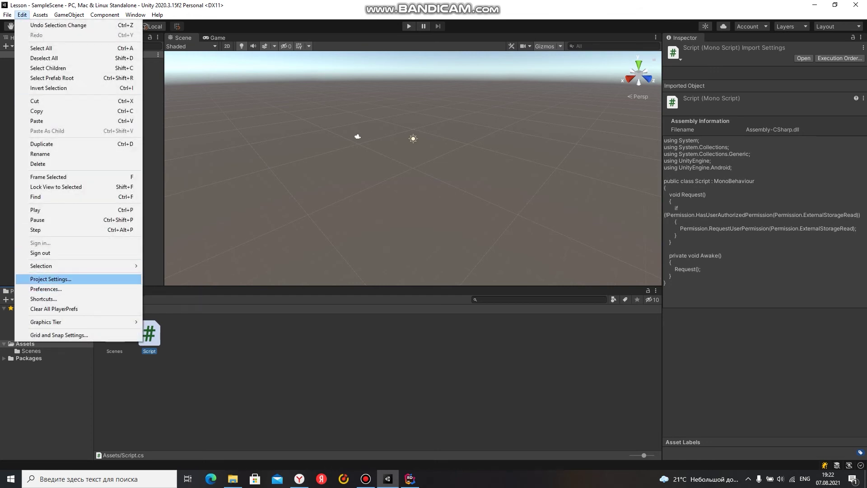
{"action": "left_click", "coordinate": [51, 279]}
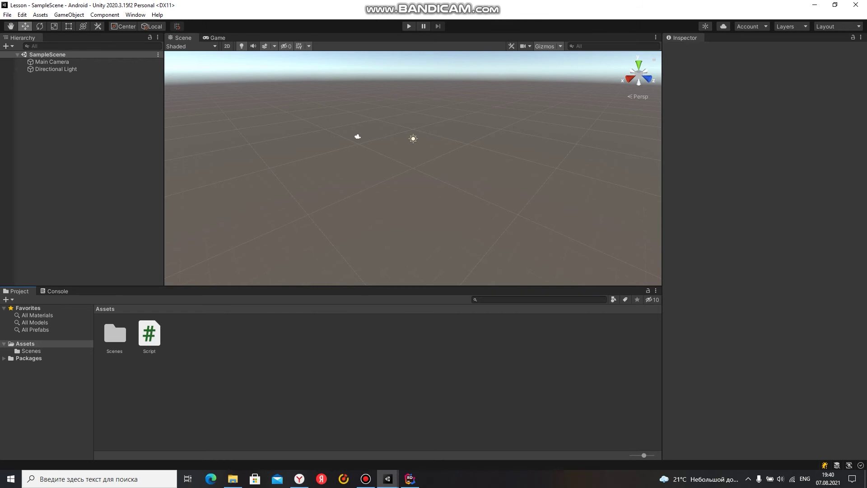
Create a folder in Assets named Plugins, correcting the mistyped 'PLugins'.
{"action": "right_click", "coordinate": [174, 344]}
{"action": "mouse_move", "coordinate": [235, 108]}
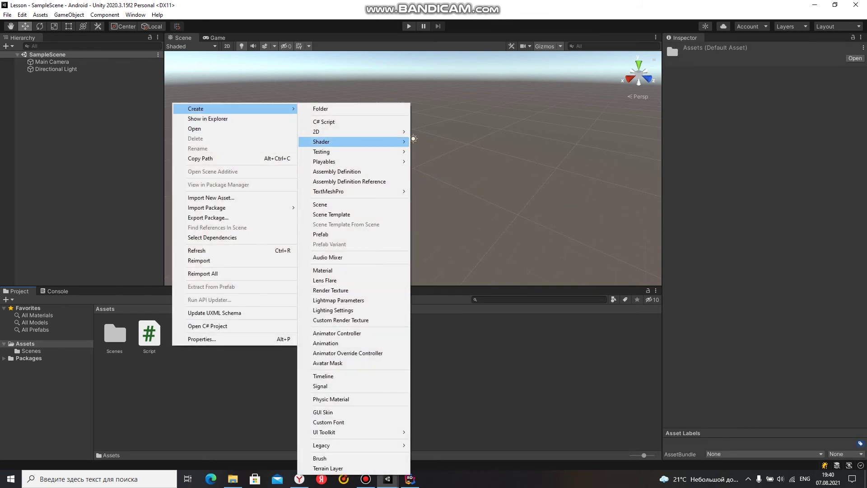
{"action": "left_click", "coordinate": [320, 108]}
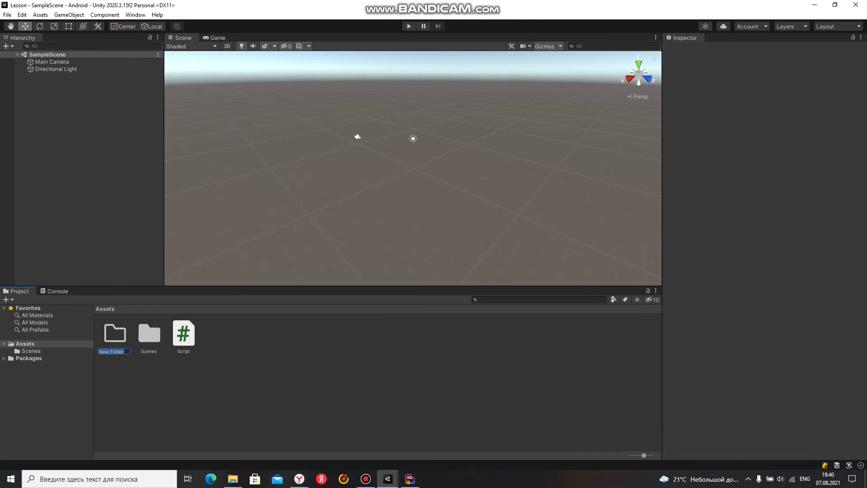
{"action": "type", "text": "PLugins"}
{"action": "key", "text": "Return"}
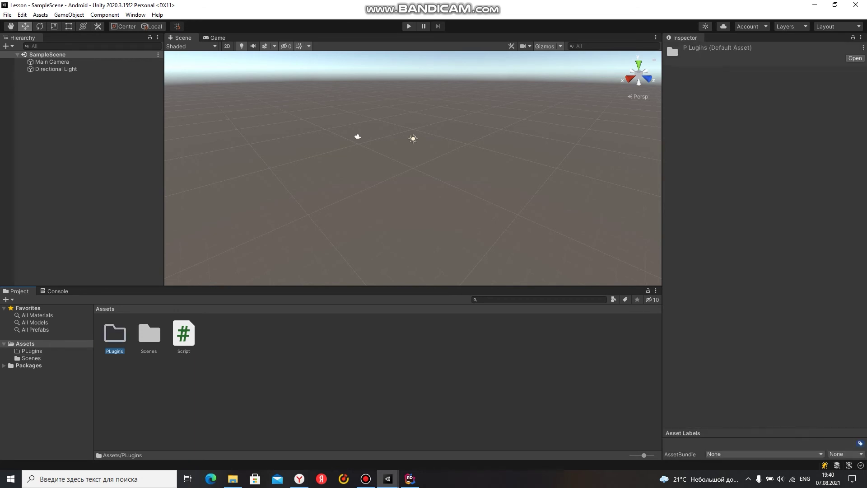
{"action": "key", "text": "F2"}
{"action": "left_click", "coordinate": [105, 352]}
{"action": "key", "text": "BackSpace"}
{"action": "type", "text": "l"}
{"action": "key", "text": "Return"}
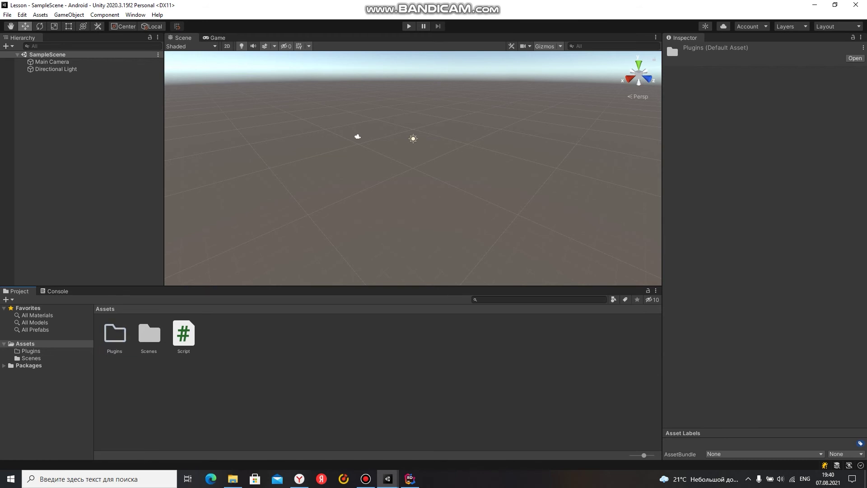
Inside Plugins create and open an Android folder, then bring up File Explorer.
{"action": "double_click", "coordinate": [115, 334]}
{"action": "right_click", "coordinate": [158, 360]}
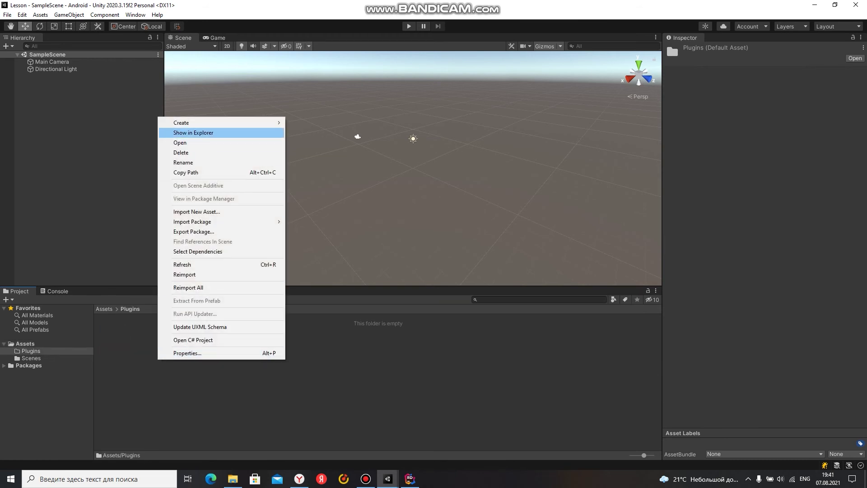
{"action": "mouse_move", "coordinate": [189, 123]}
{"action": "left_click", "coordinate": [306, 121]}
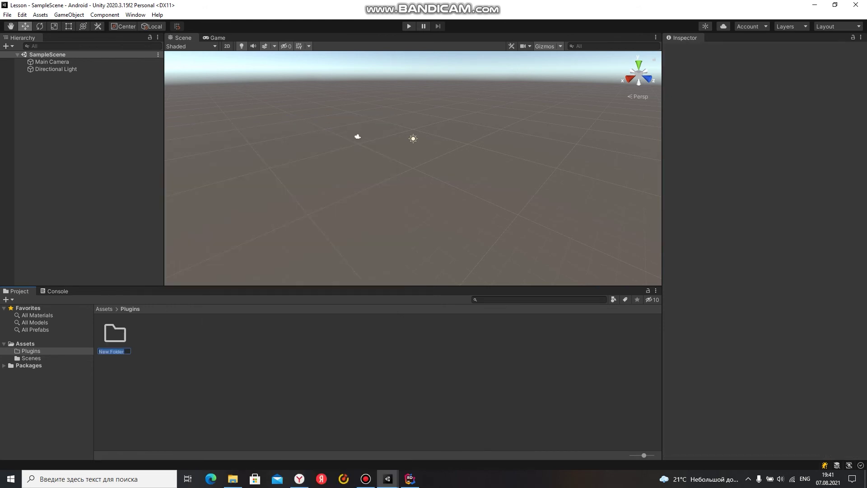
{"action": "type", "text": "Android"}
{"action": "key", "text": "Return"}
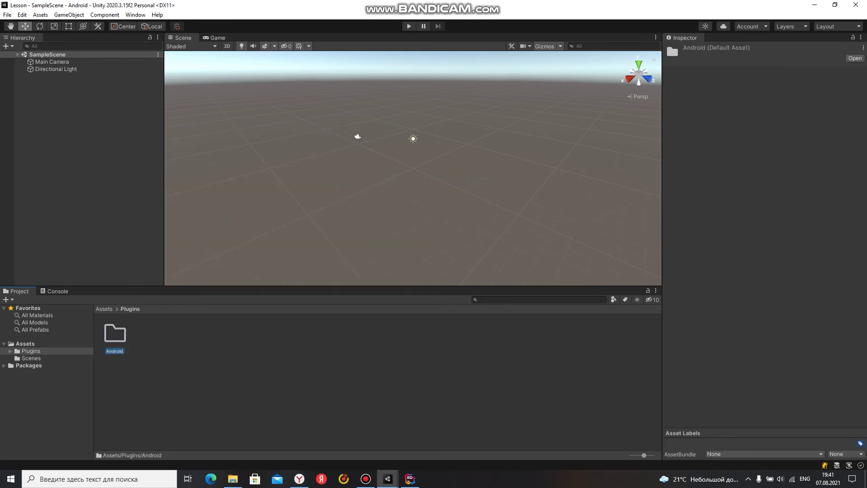
{"action": "key", "text": "Return"}
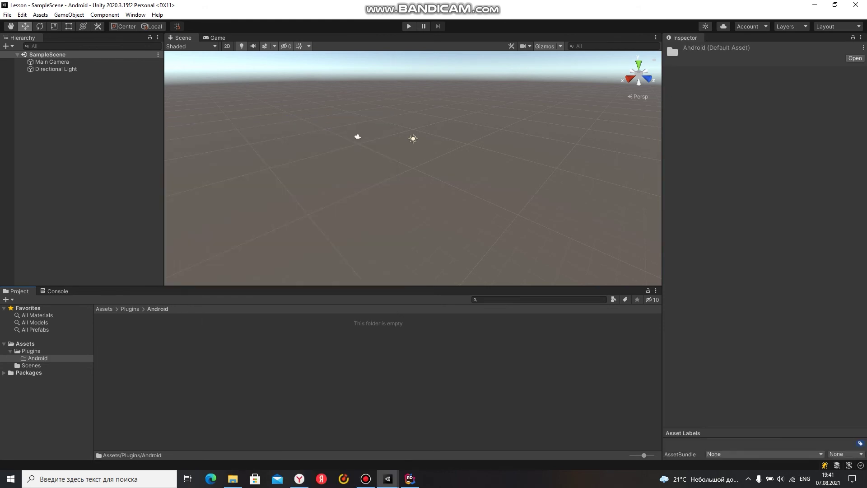
{"action": "left_click", "coordinate": [233, 479]}
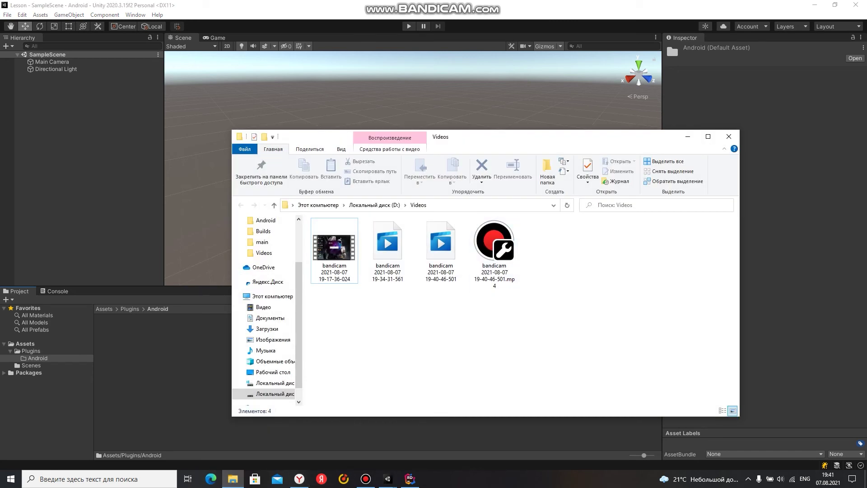
Drag AndroidManifest.xml from the desktop into Plugins/Android and open it in Rider.
{"action": "left_click", "coordinate": [688, 136]}
{"action": "left_click", "coordinate": [815, 4]}
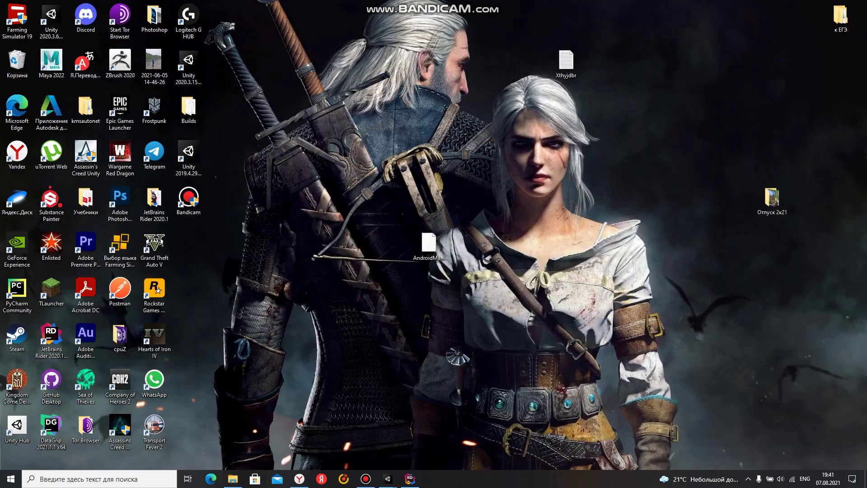
{"action": "left_click", "coordinate": [428, 243]}
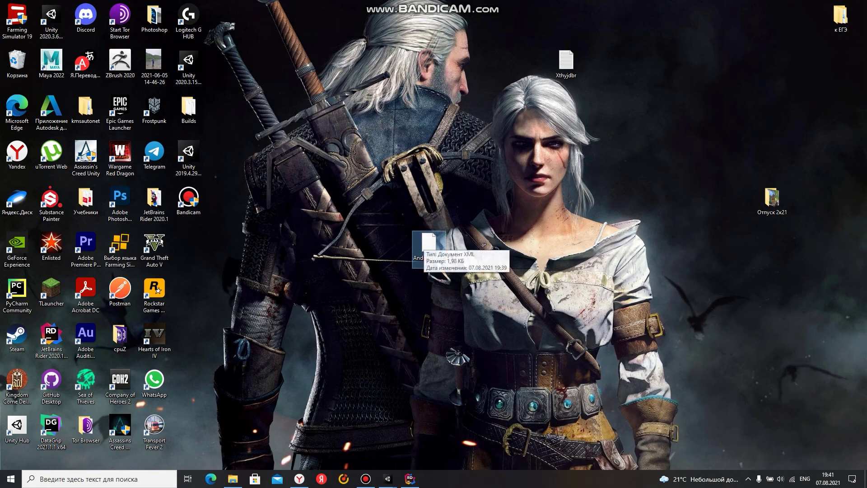
{"action": "left_click_drag", "start_coordinate": [422, 242], "coordinate": [346, 456]}
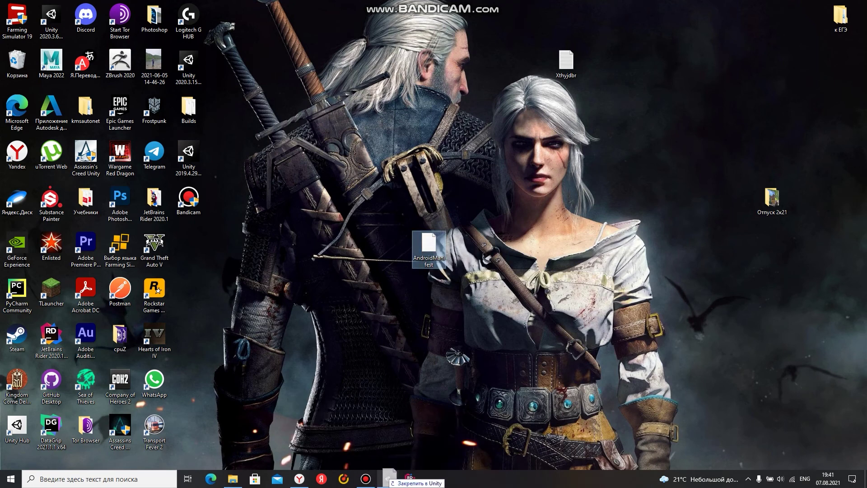
{"action": "mouse_move", "coordinate": [346, 456]}
{"action": "left_mouse_down"}
{"action": "mouse_move", "coordinate": [385, 457]}
{"action": "mouse_move", "coordinate": [365, 456]}
{"action": "mouse_move", "coordinate": [181, 361]}
{"action": "left_mouse_up"}
{"action": "double_click", "coordinate": [115, 334]}
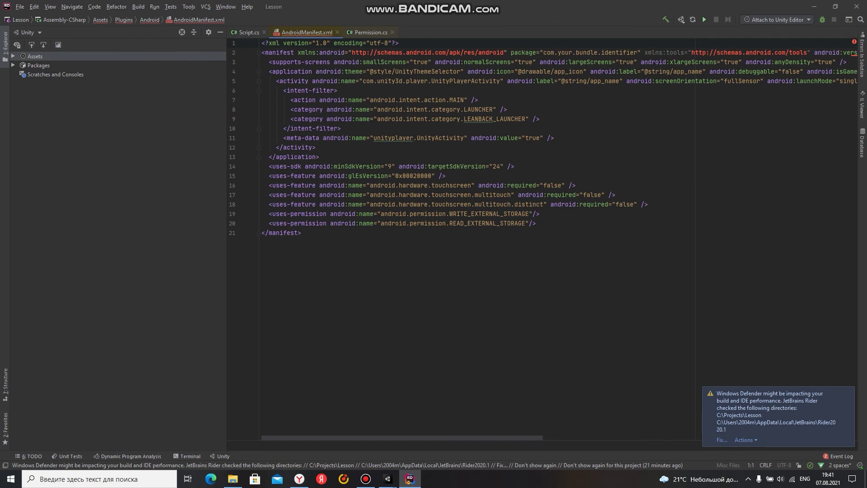
Review the WRITE_EXTERNAL_STORAGE and READ_EXTERNAL_STORAGE uses-permission lines, then go back to Script.cs.
{"action": "left_click_drag", "start_coordinate": [536, 223], "coordinate": [265, 214]}
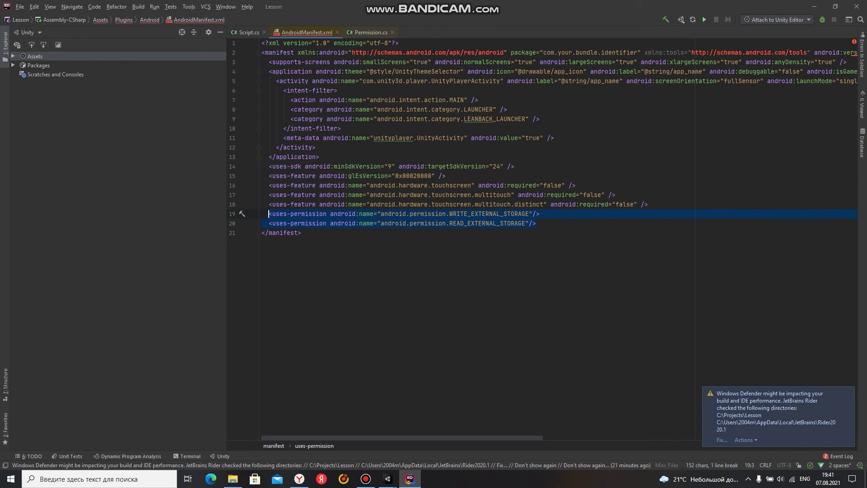
{"action": "left_click", "coordinate": [301, 232]}
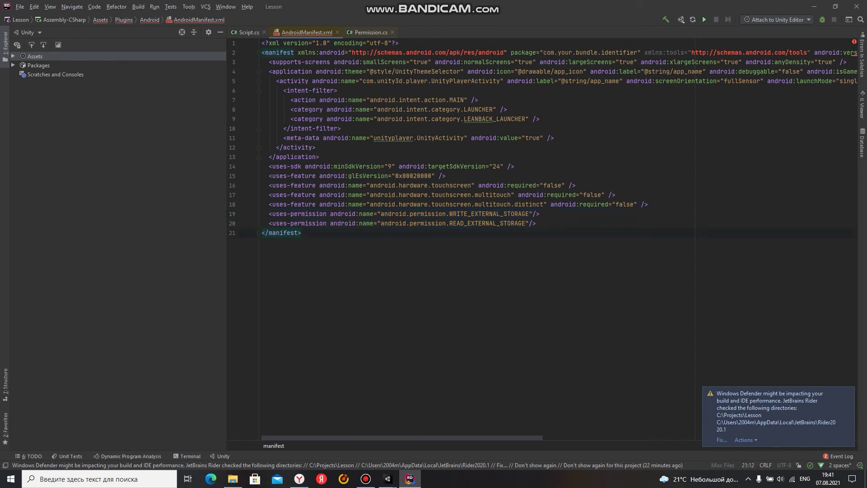
{"action": "double_click", "coordinate": [289, 214]}
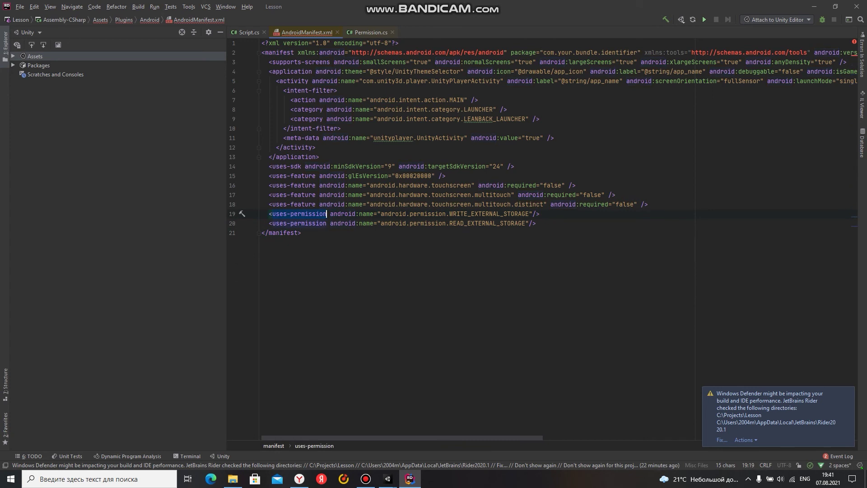
{"action": "left_click", "coordinate": [539, 214]}
{"action": "left_click", "coordinate": [456, 223]}
{"action": "key", "text": "ctrl+Tab"}
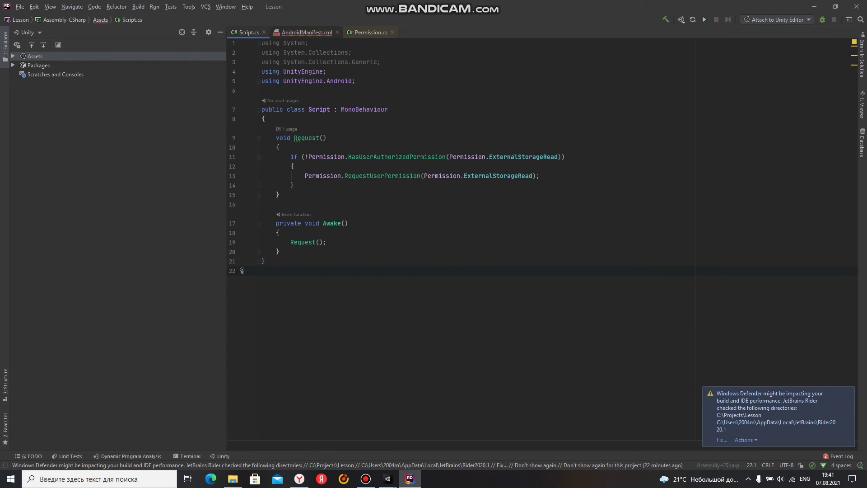
{"action": "key", "text": "ctrl+Tab"}
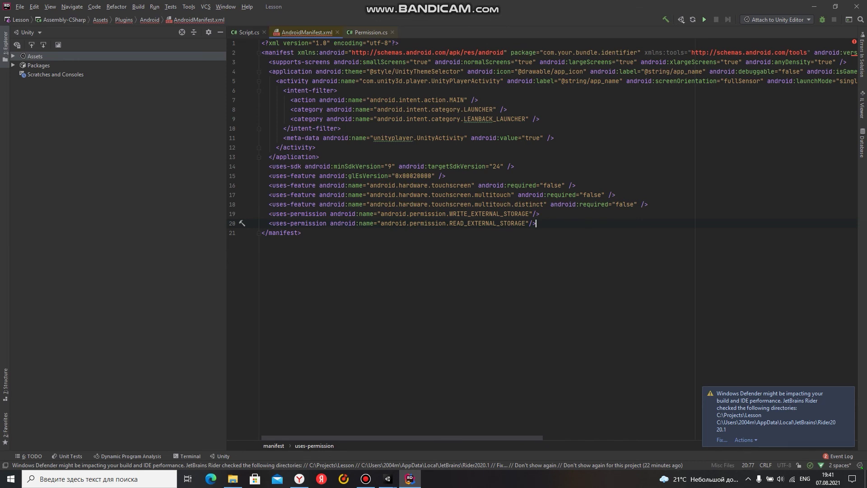
{"action": "key", "text": "ctrl+Tab"}
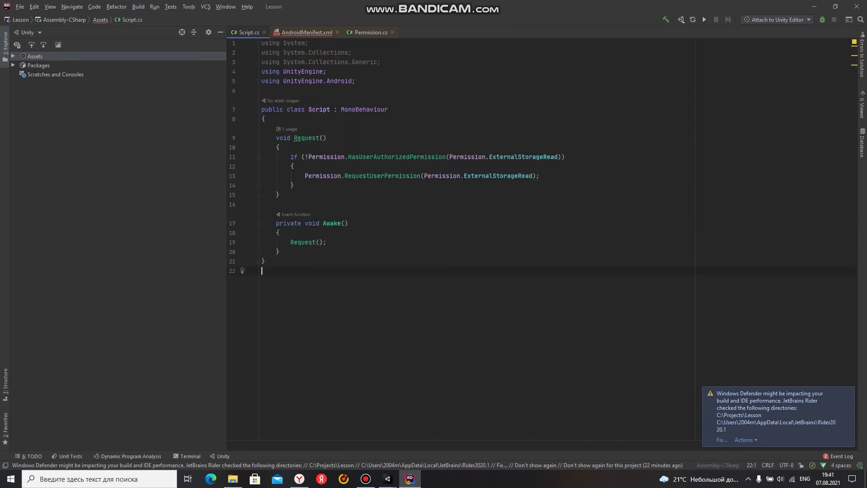
Insert an #if PLATFORM_ANDROID … #endif block in Awake() above the Request() call.
{"action": "left_click", "coordinate": [290, 242]}
{"action": "key", "text": "Return"}
{"action": "key", "text": "Up"}
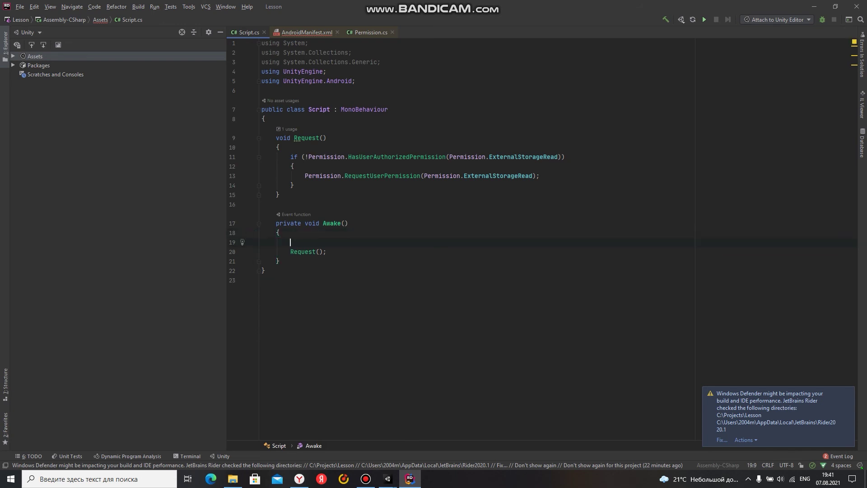
{"action": "type", "text": "#"}
{"action": "key", "text": "Return"}
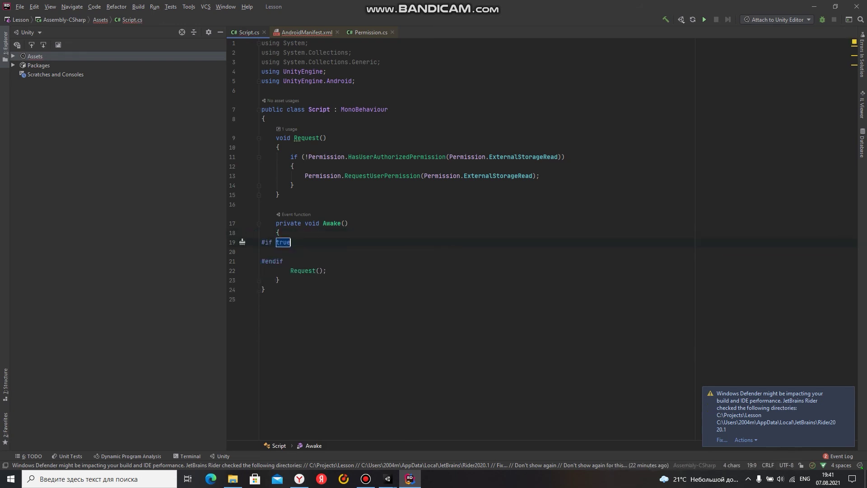
{"action": "key", "text": "BackSpace"}
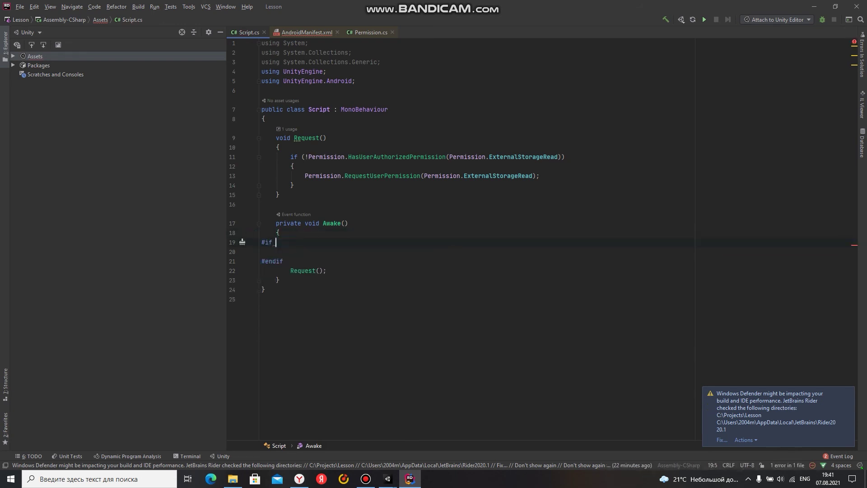
{"action": "type", "text": "PLA"}
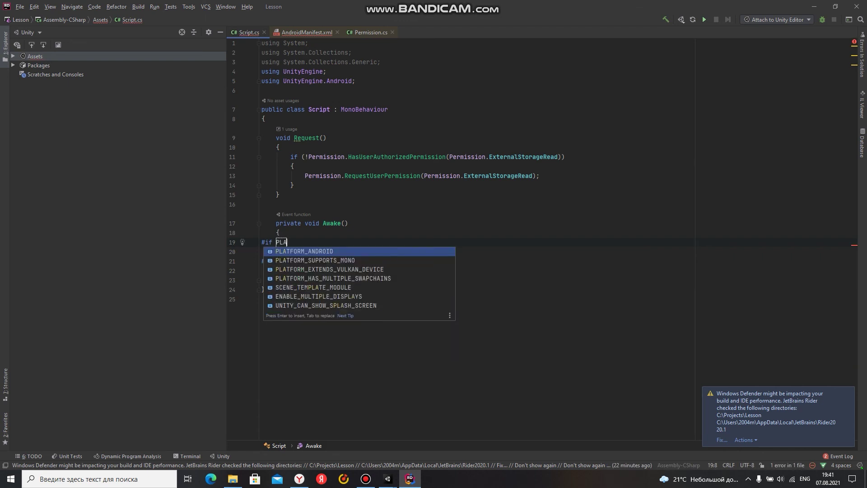
{"action": "key", "text": "Return"}
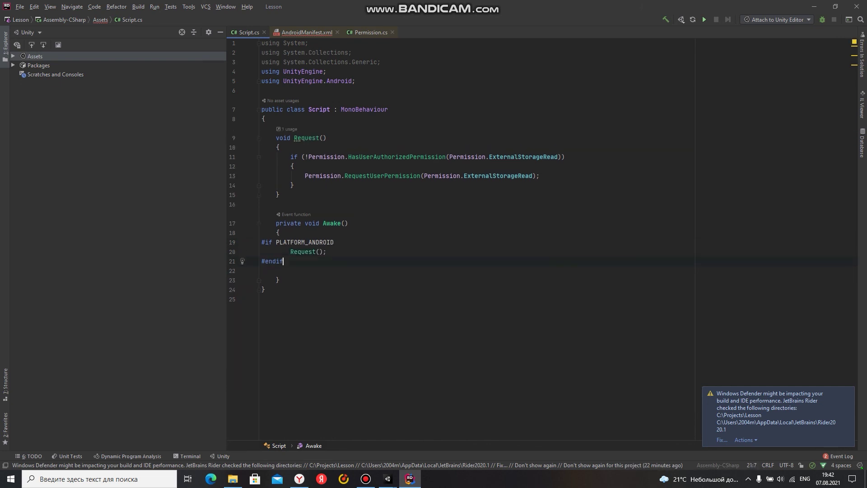
{"action": "key", "text": "Down"}
Remove the empty line below #endif in Script.cs.
{"action": "key", "text": "BackSpace"}
{"action": "left_click", "coordinate": [264, 280]}
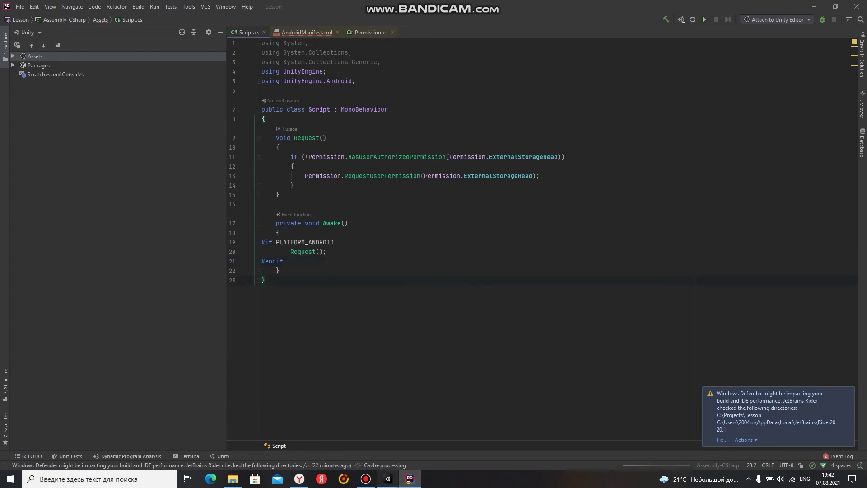
Bring the Lesson project's Unity editor to the front so it recompiles the scripts.
{"action": "mouse_move", "coordinate": [387, 479]}
{"action": "left_click", "coordinate": [437, 436]}
{"action": "left_click", "coordinate": [339, 435]}
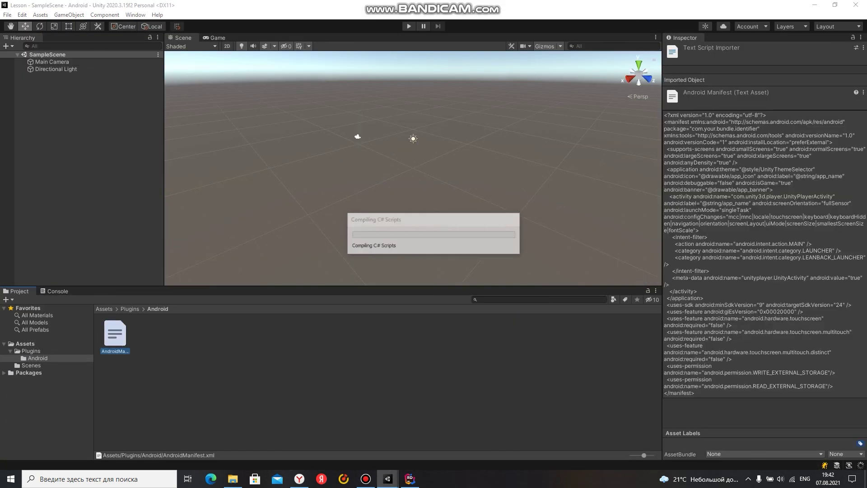